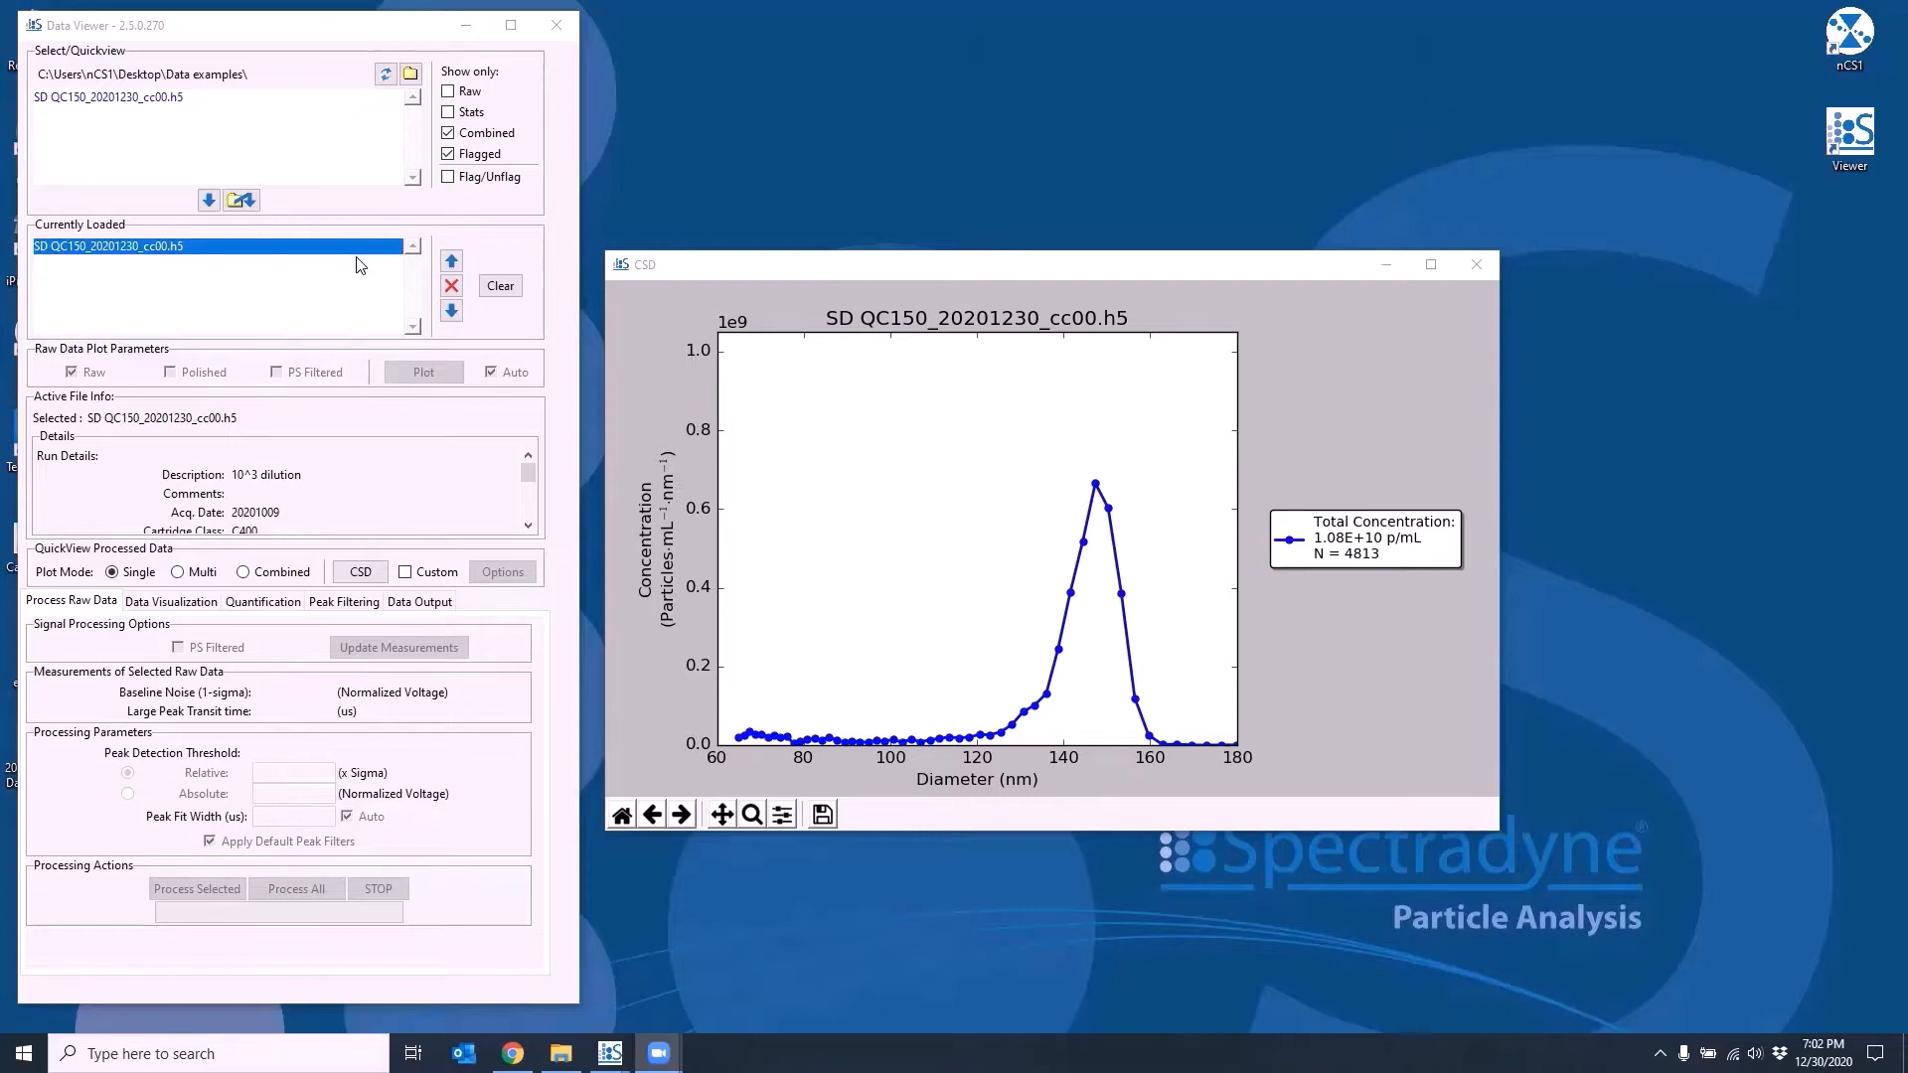
- In the peak filtering settings, view the scatter plot of diameter against transit time for the active file and close it
click(350, 602)
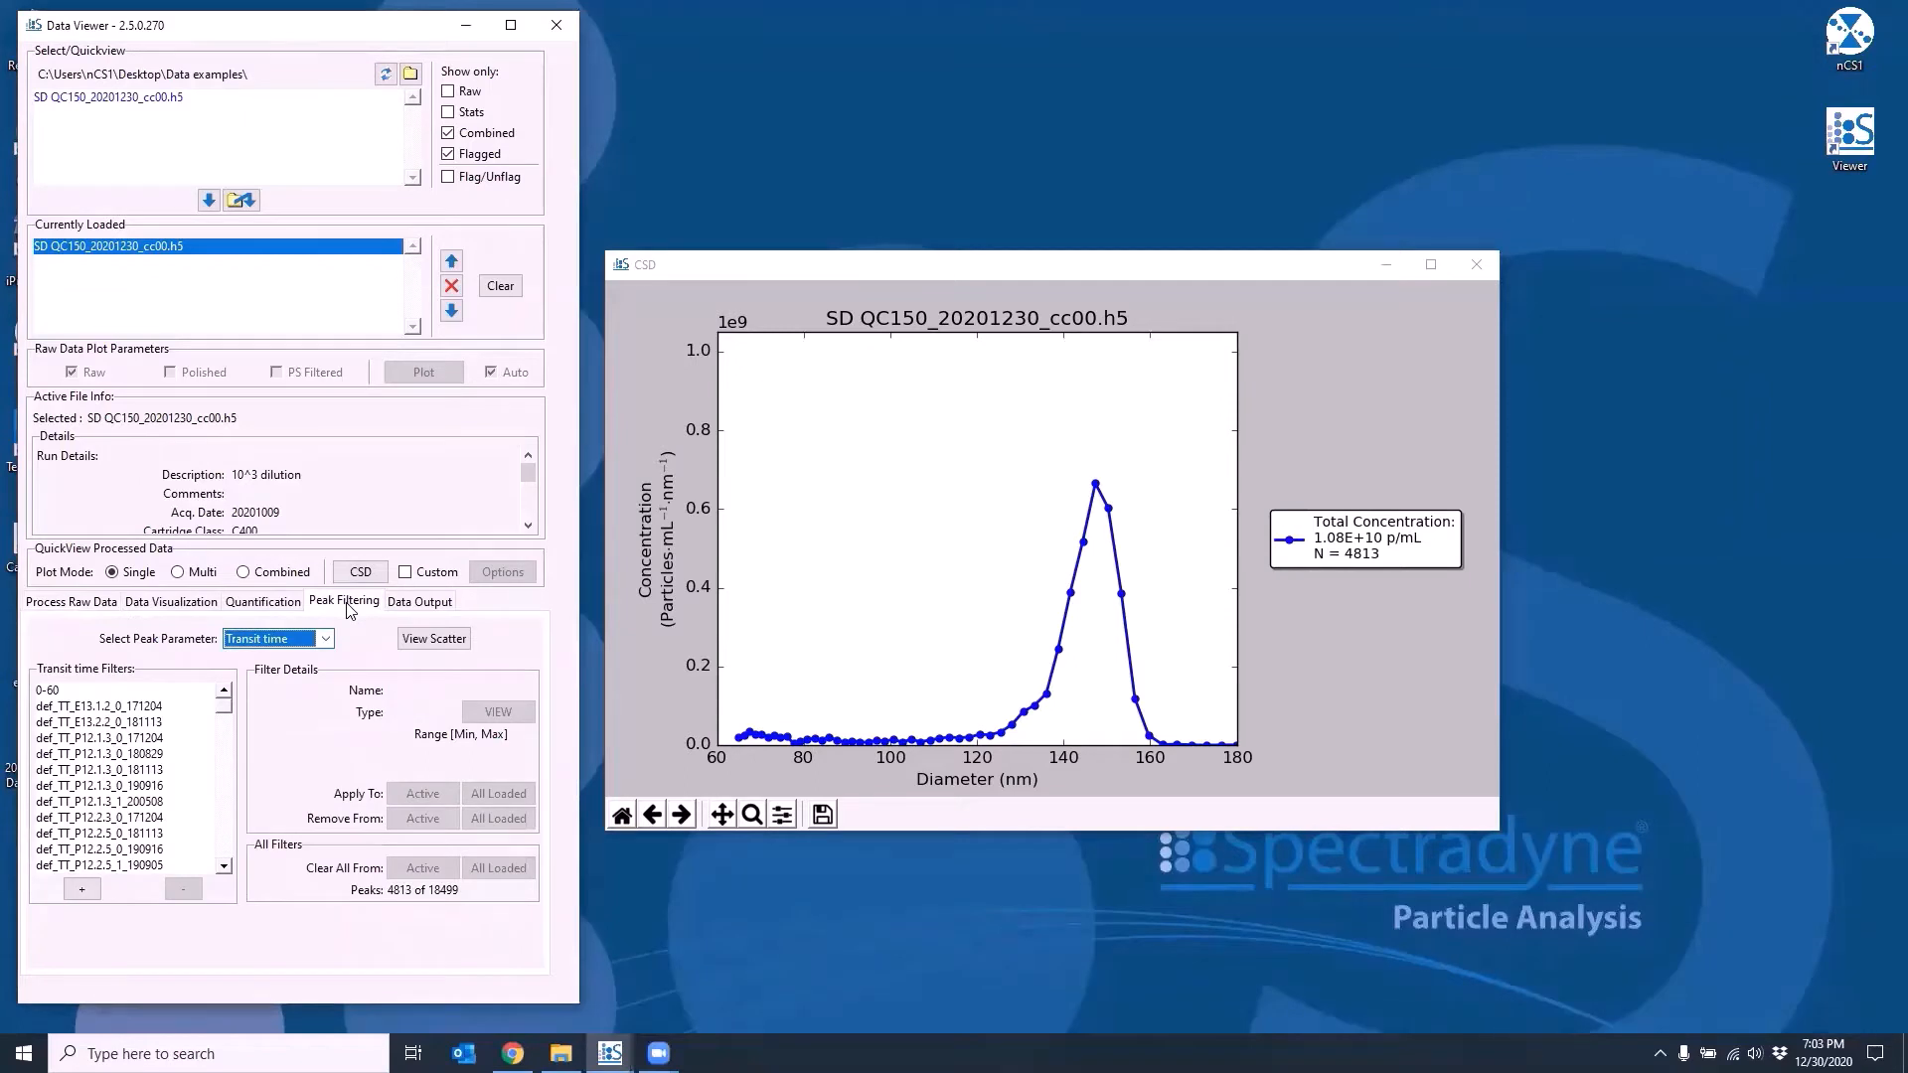
click(325, 639)
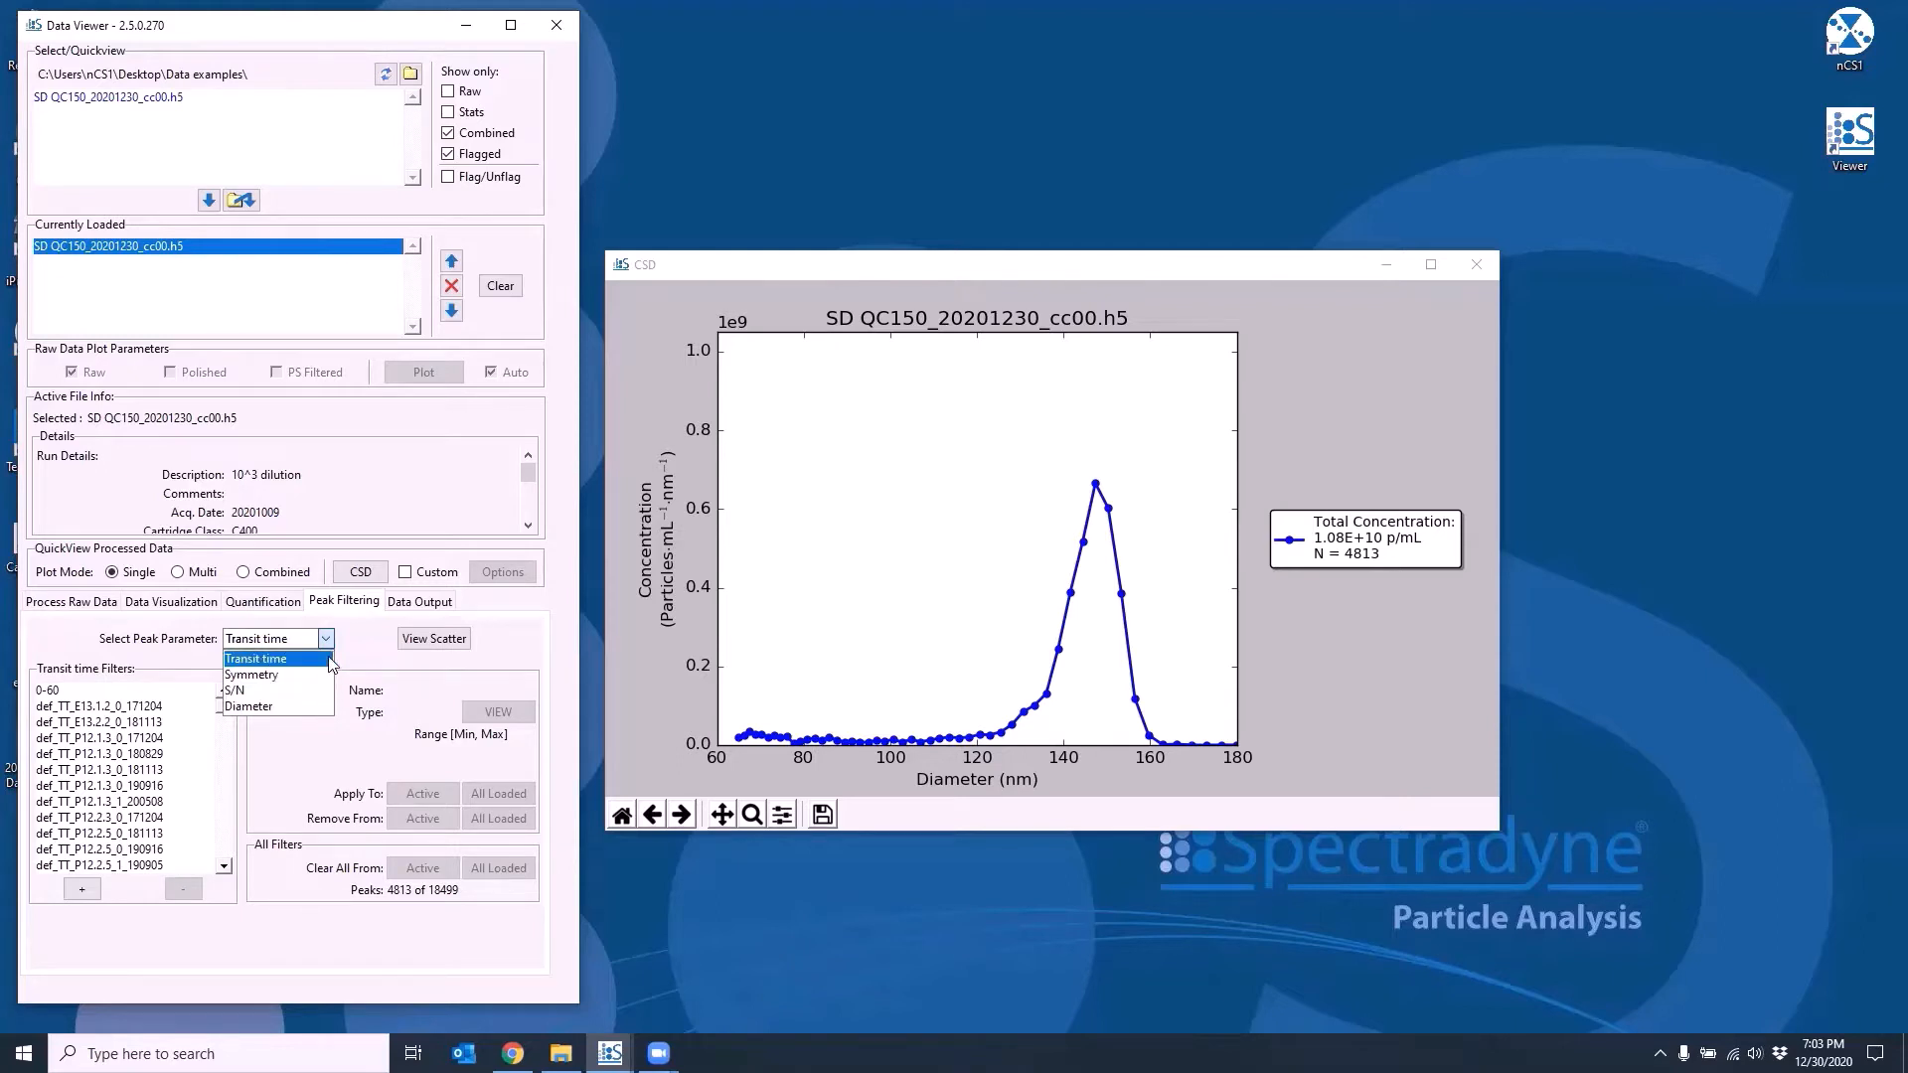
click(329, 659)
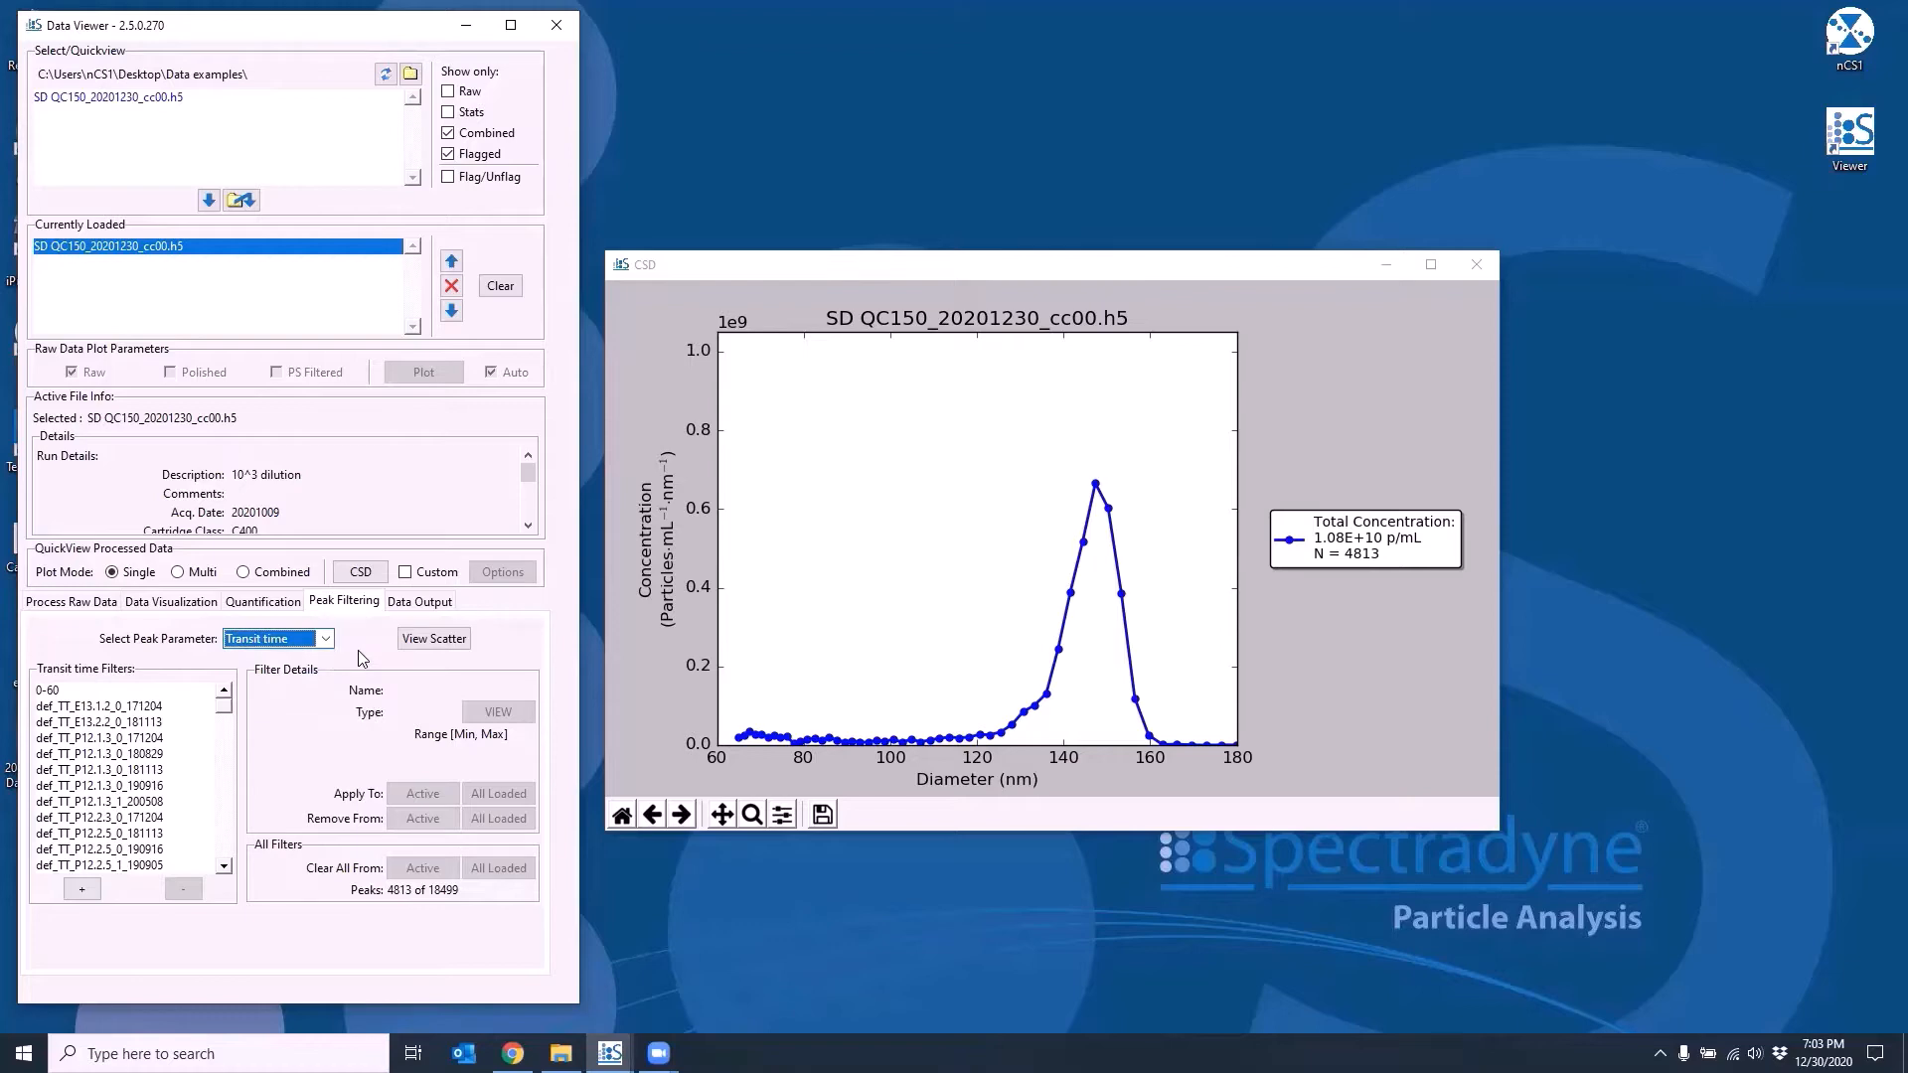
click(449, 641)
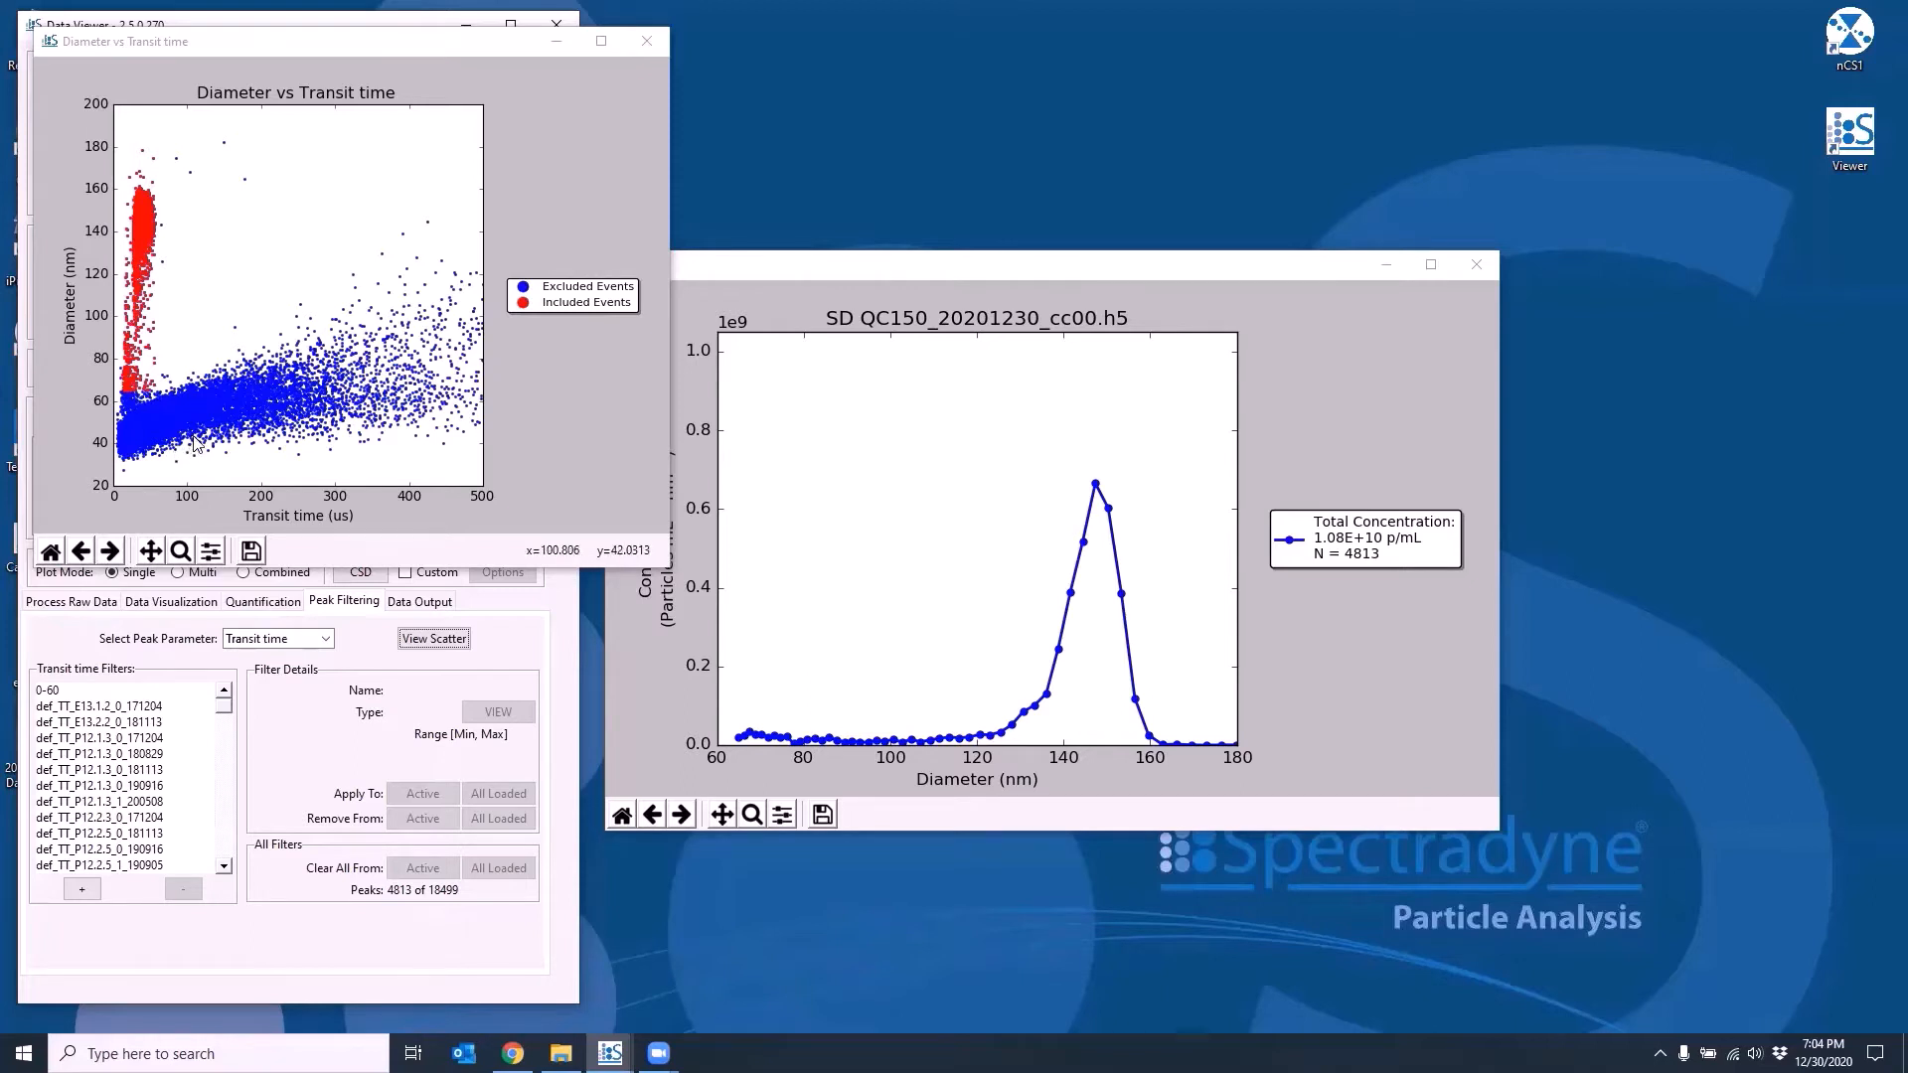
click(649, 45)
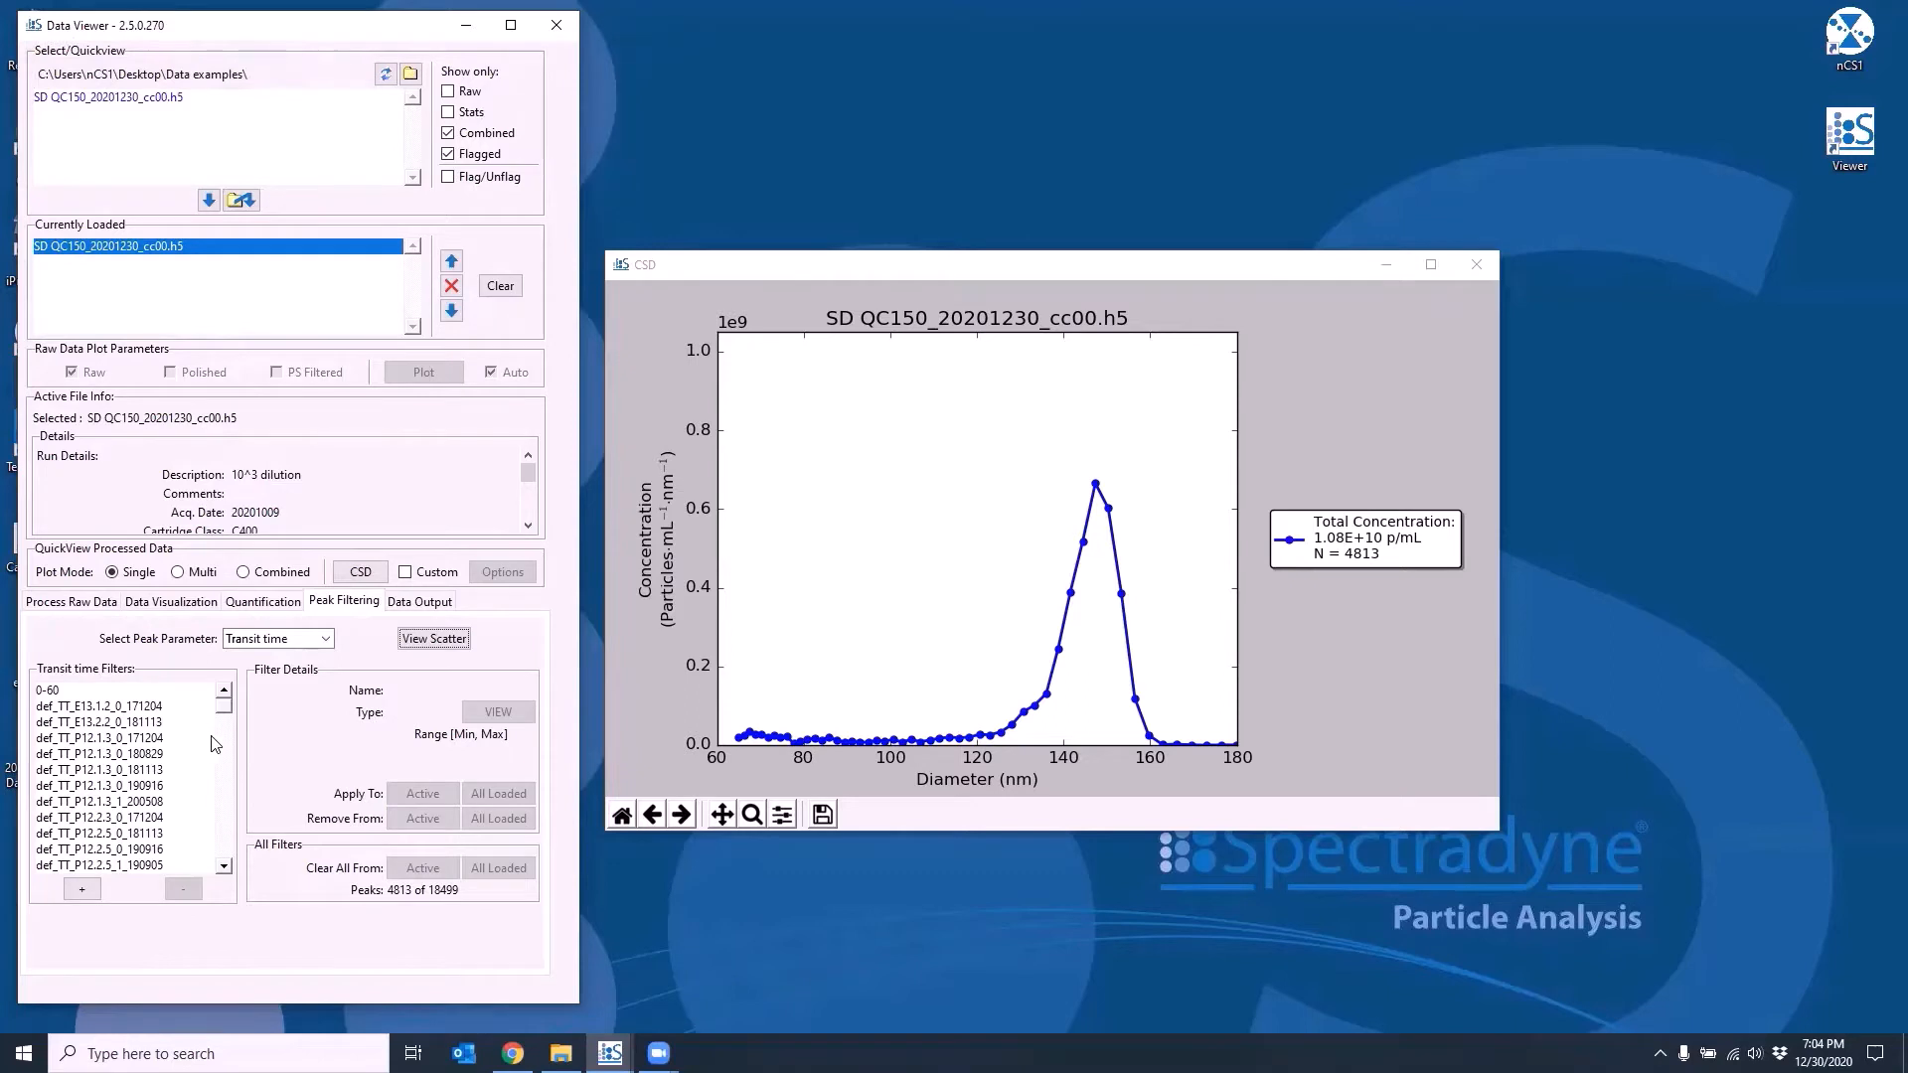
- Look through the transit time, S/N and diameter filter lists for the default filters applied to the active file
drag(228, 705, 228, 718)
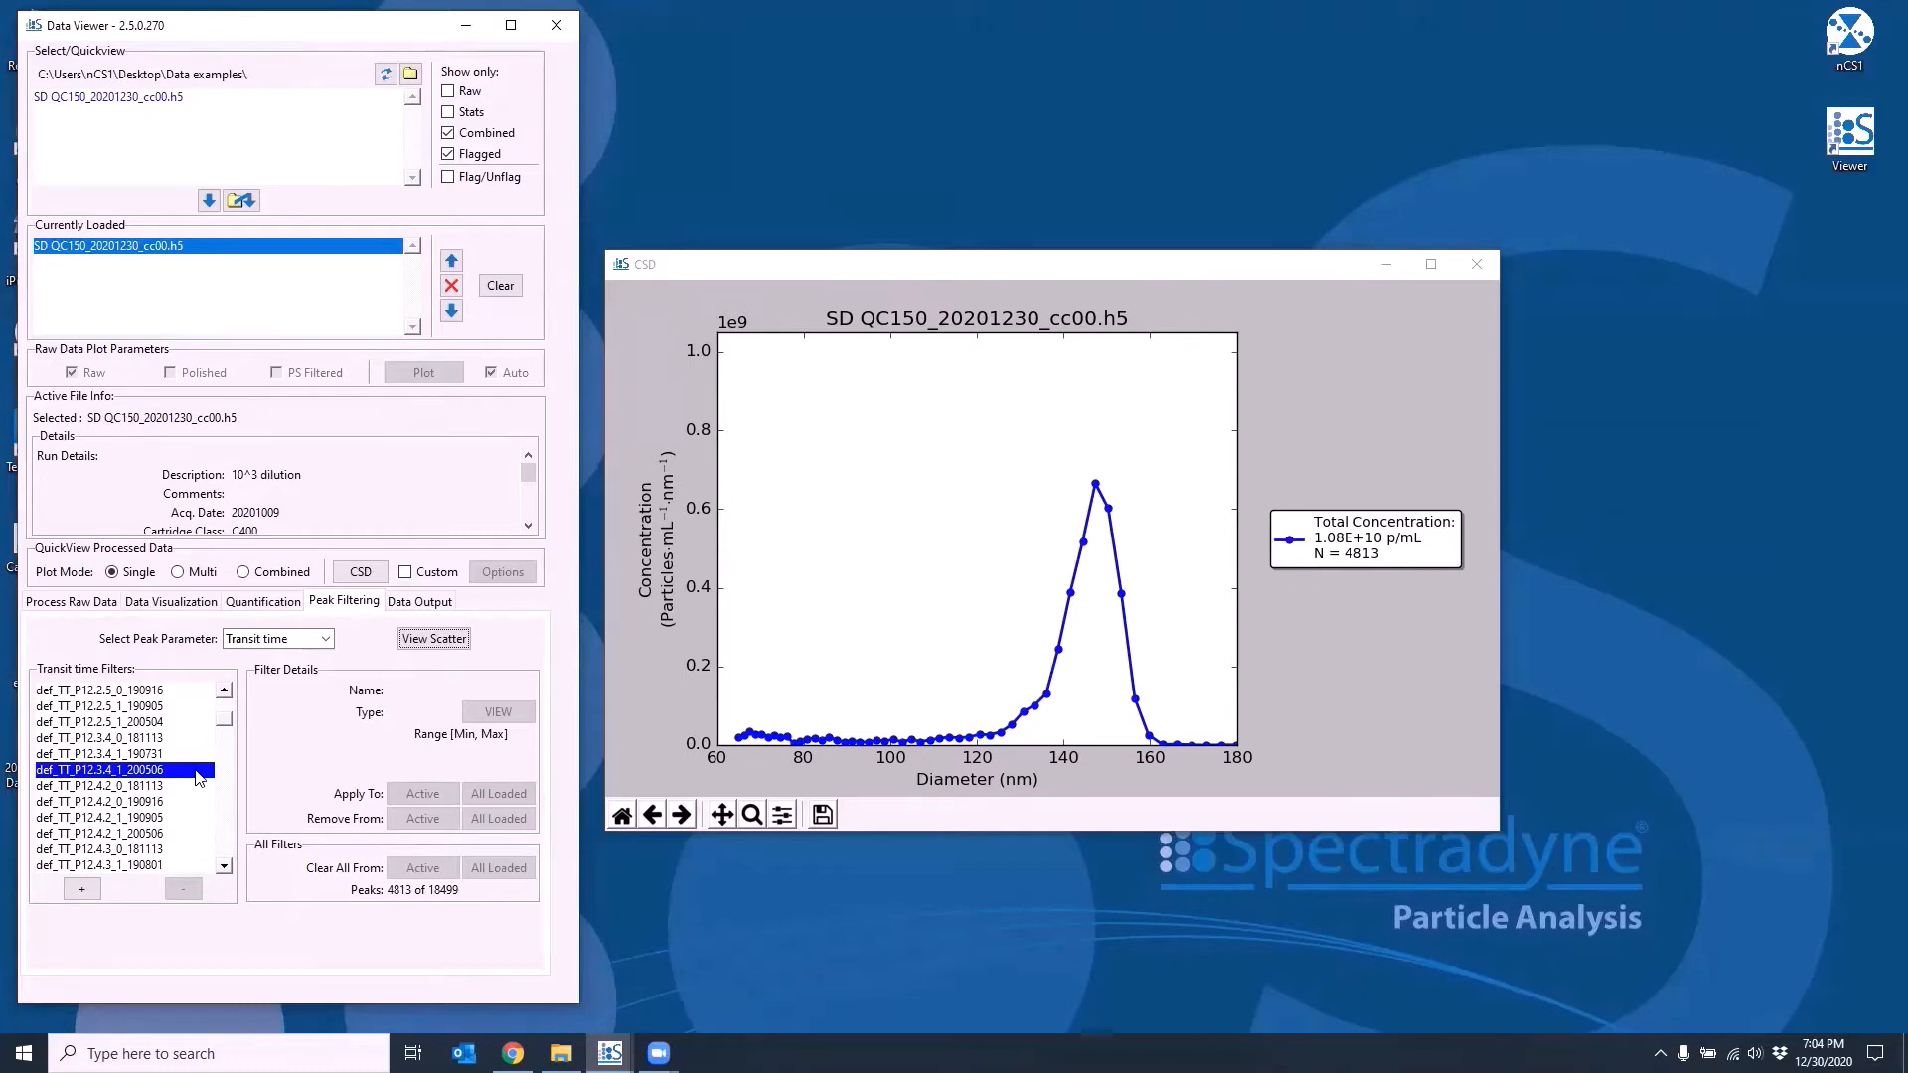
click(276, 640)
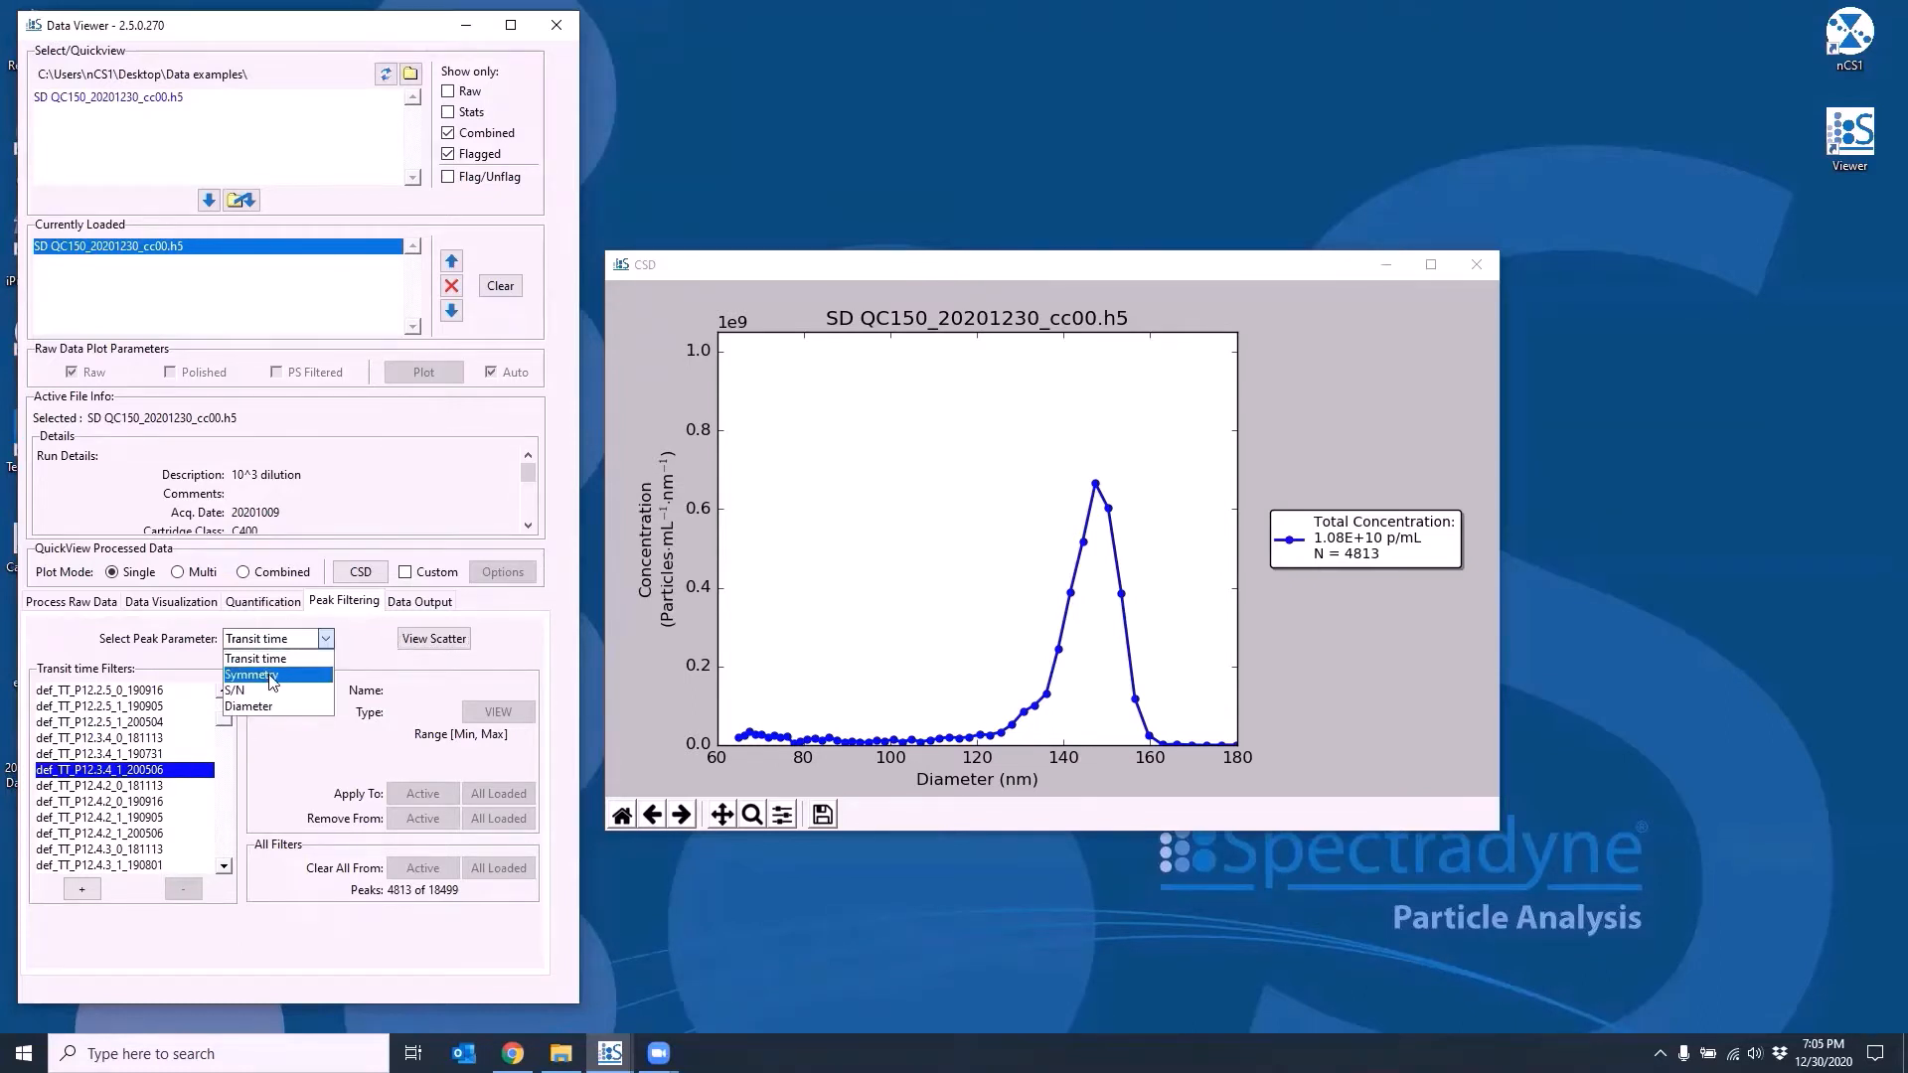
click(263, 691)
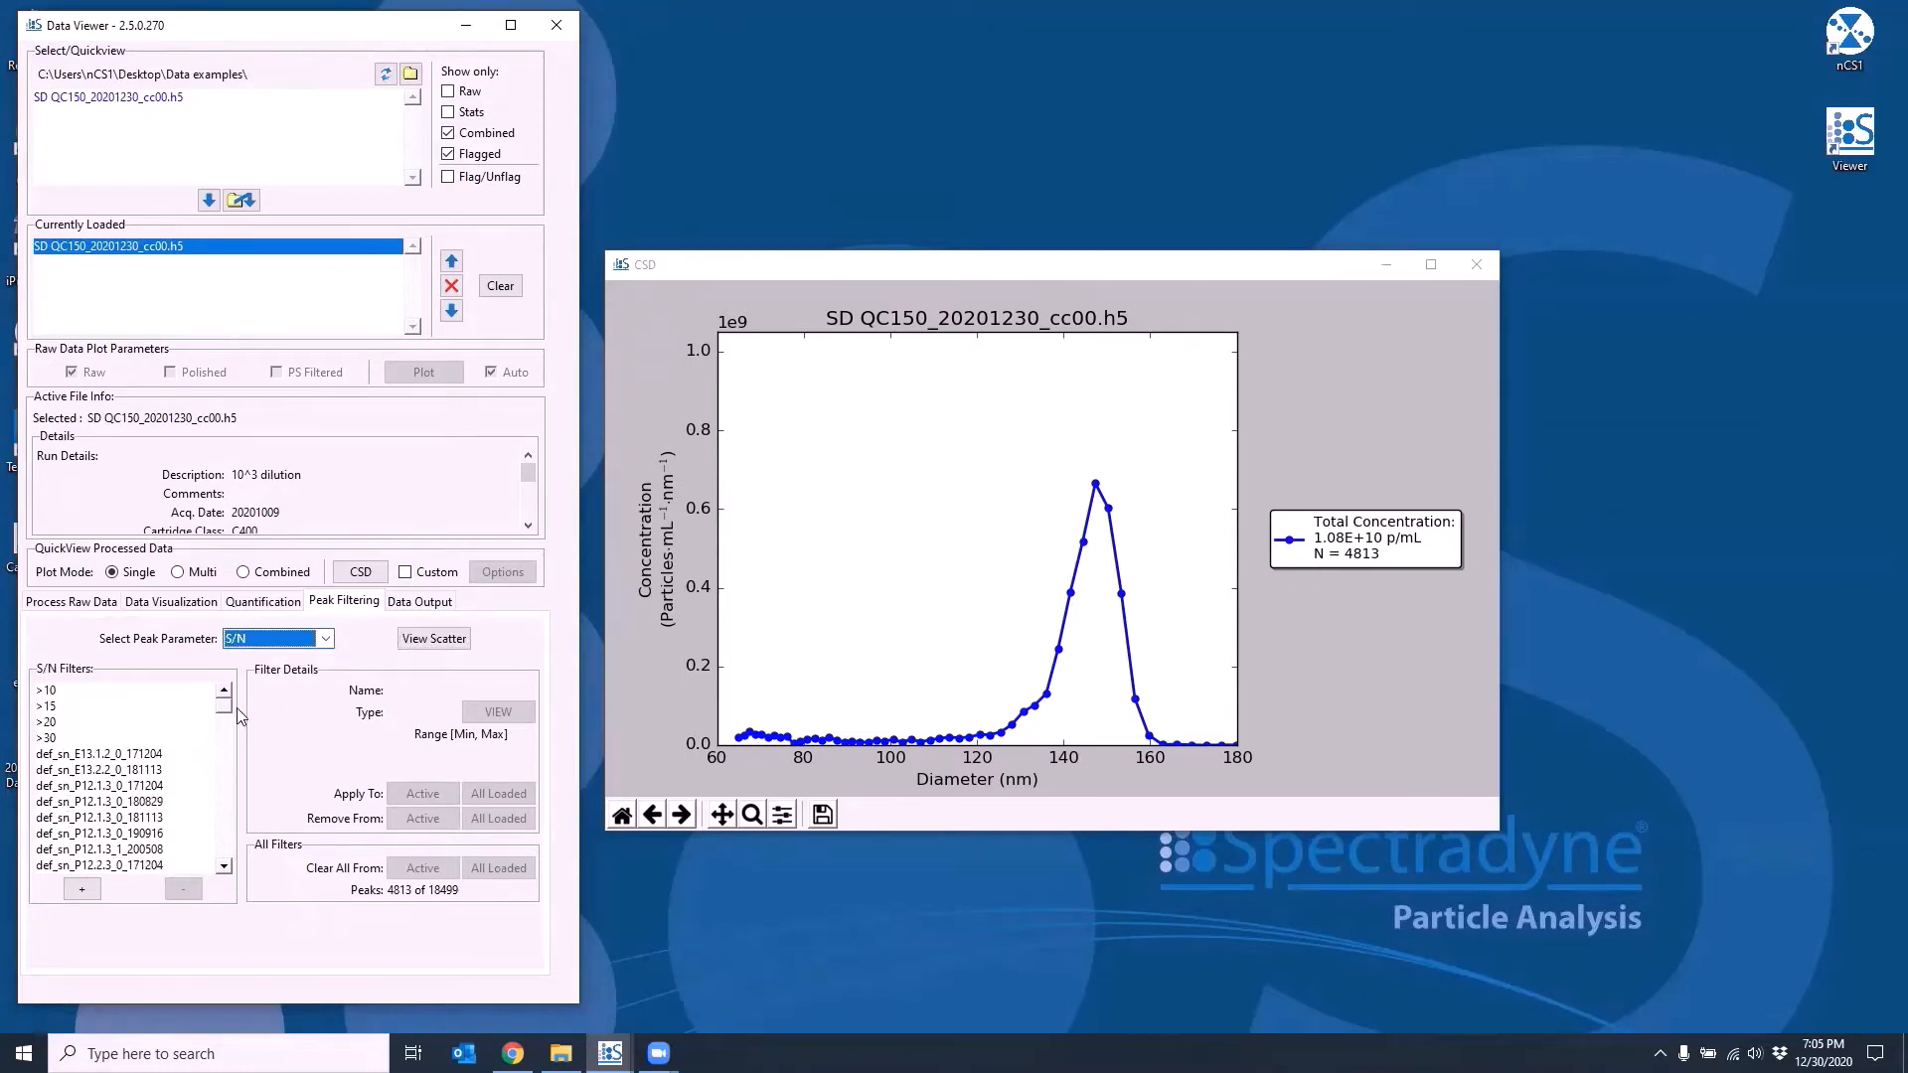
drag(226, 706, 227, 724)
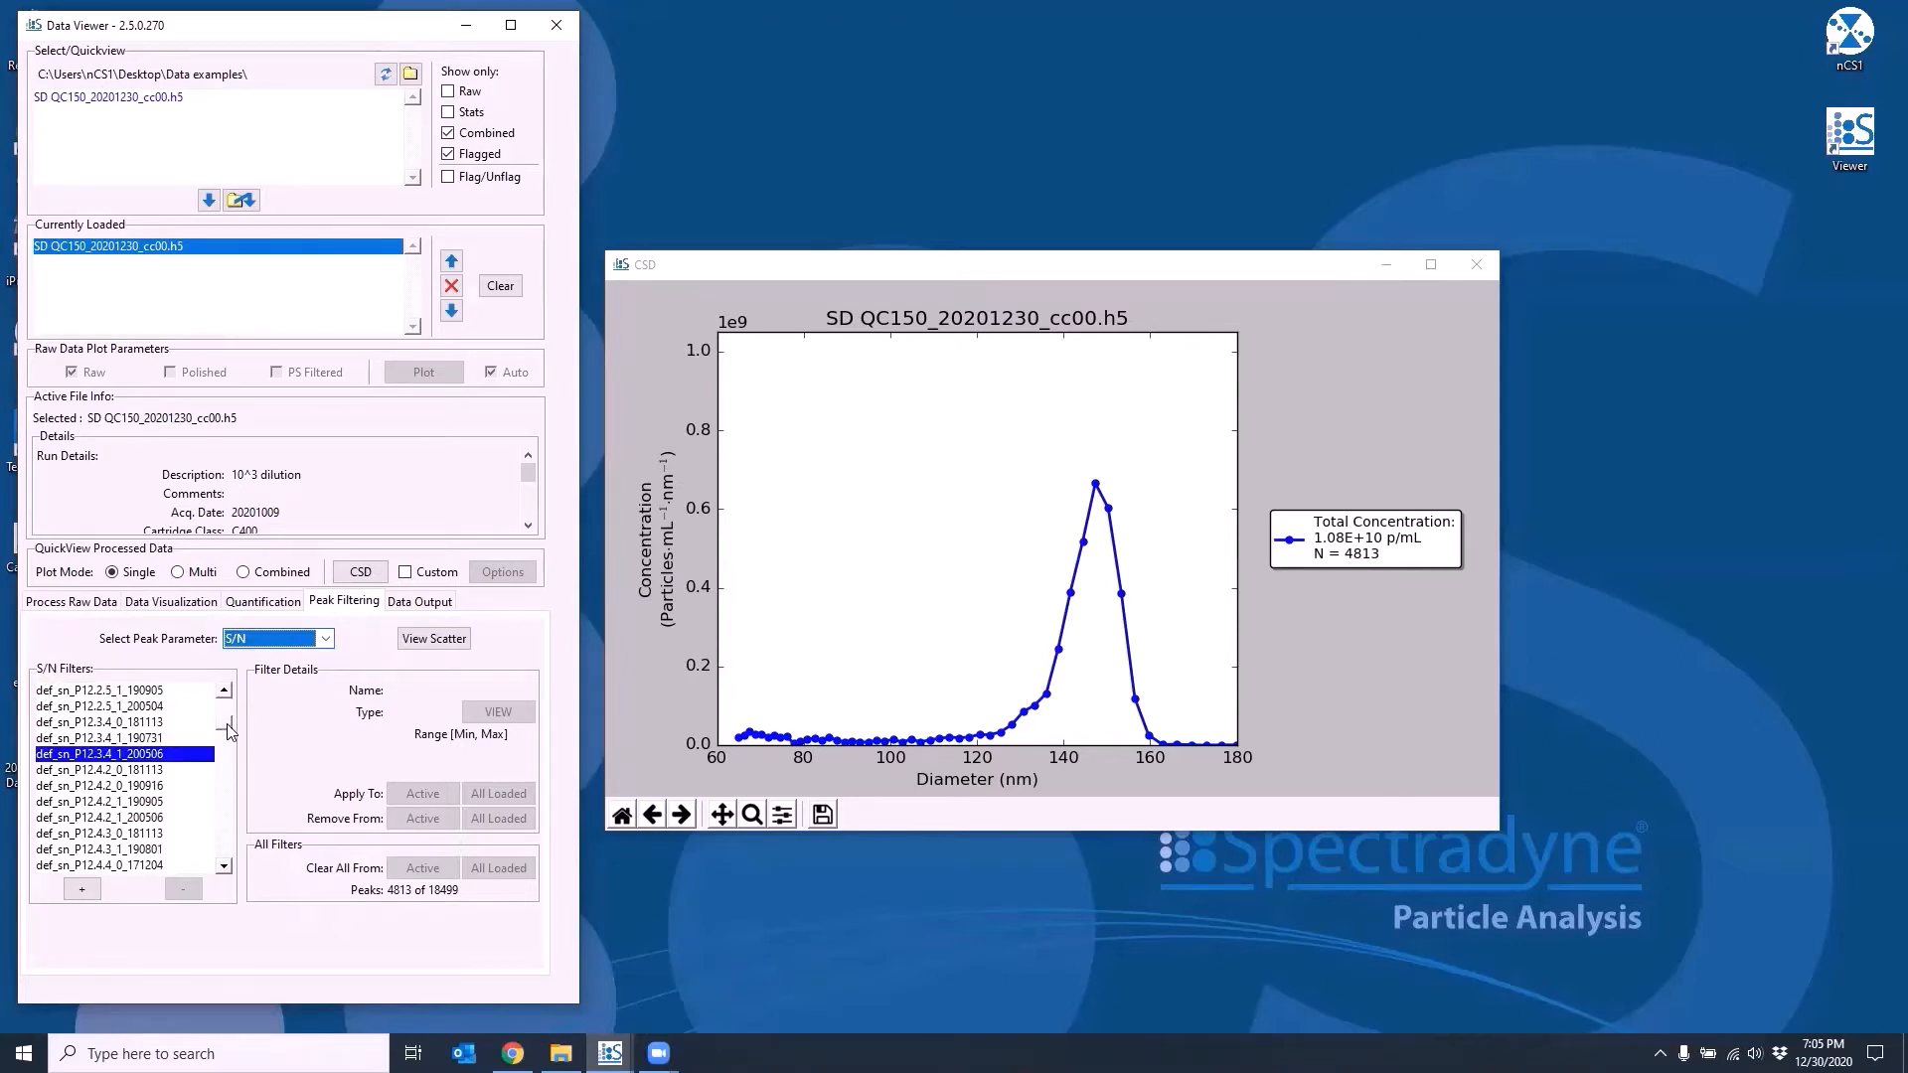
click(311, 646)
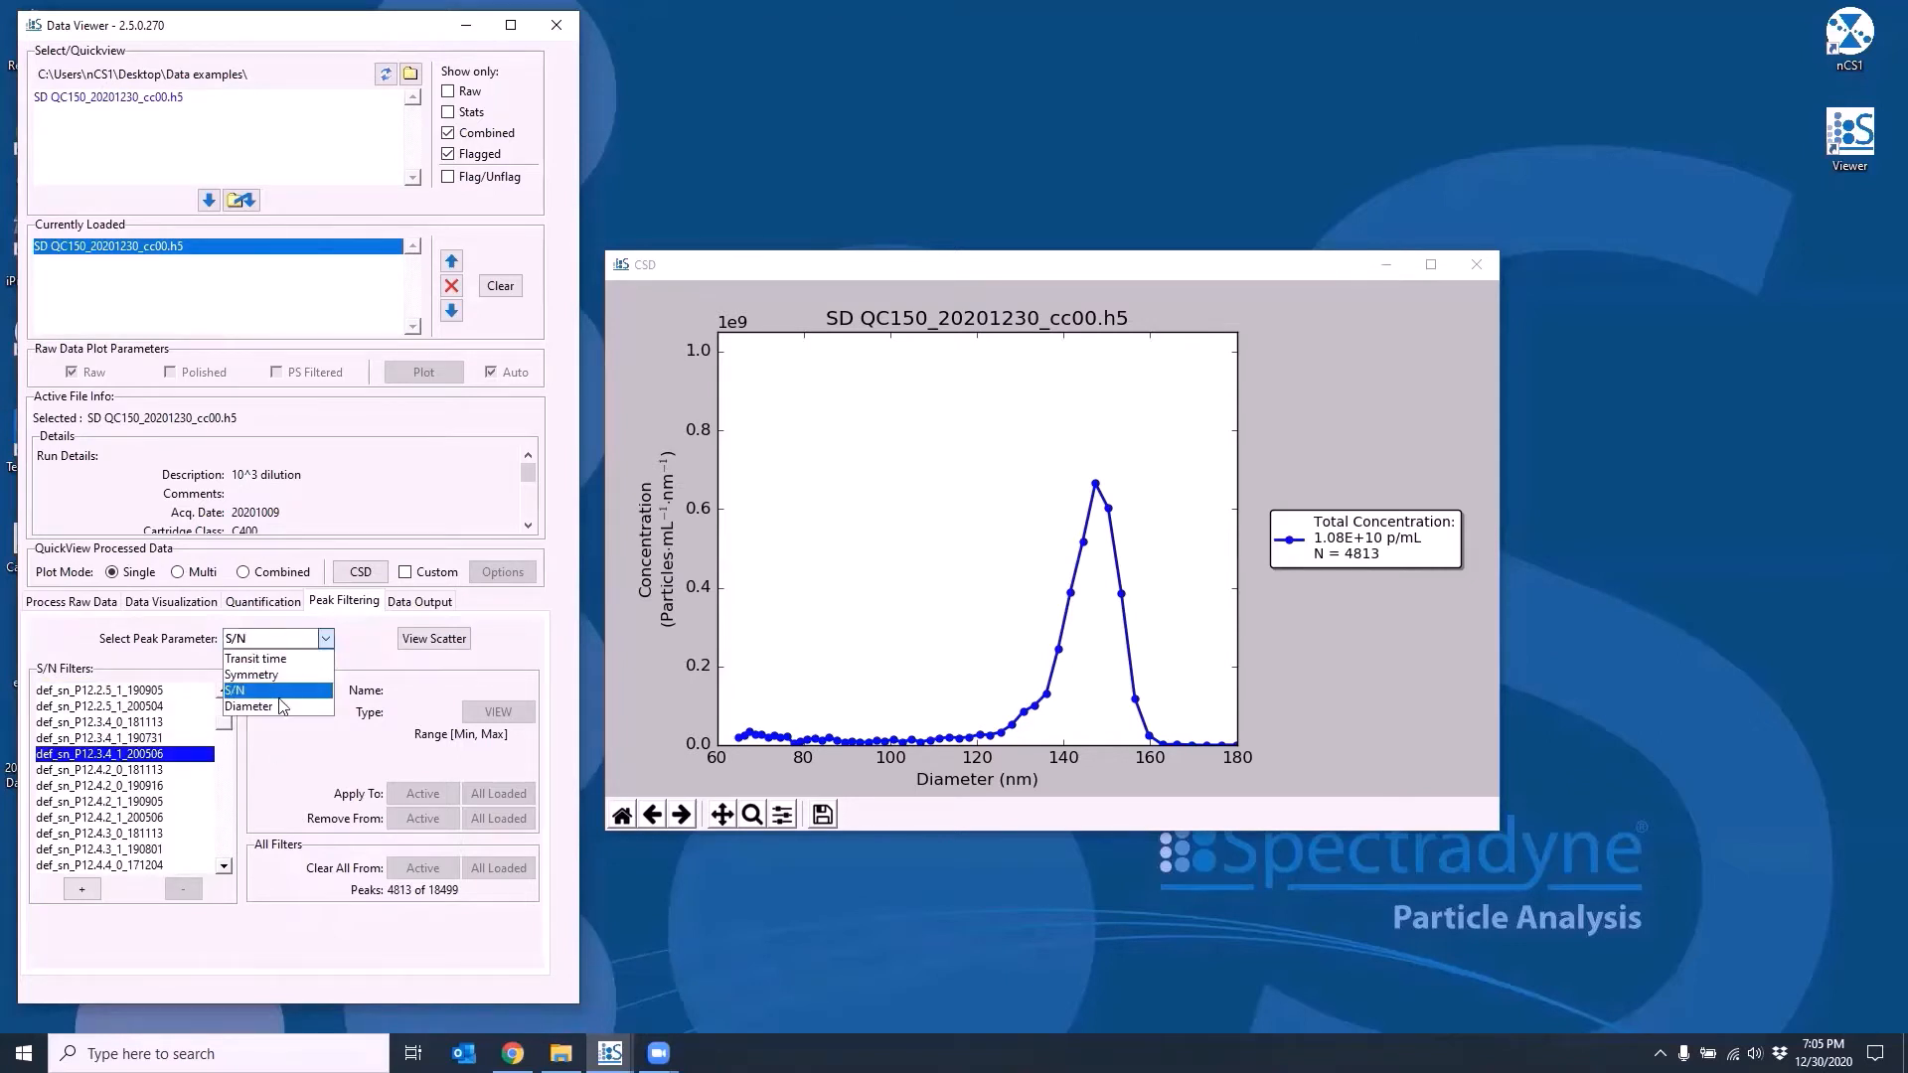
click(282, 705)
drag(230, 700, 235, 716)
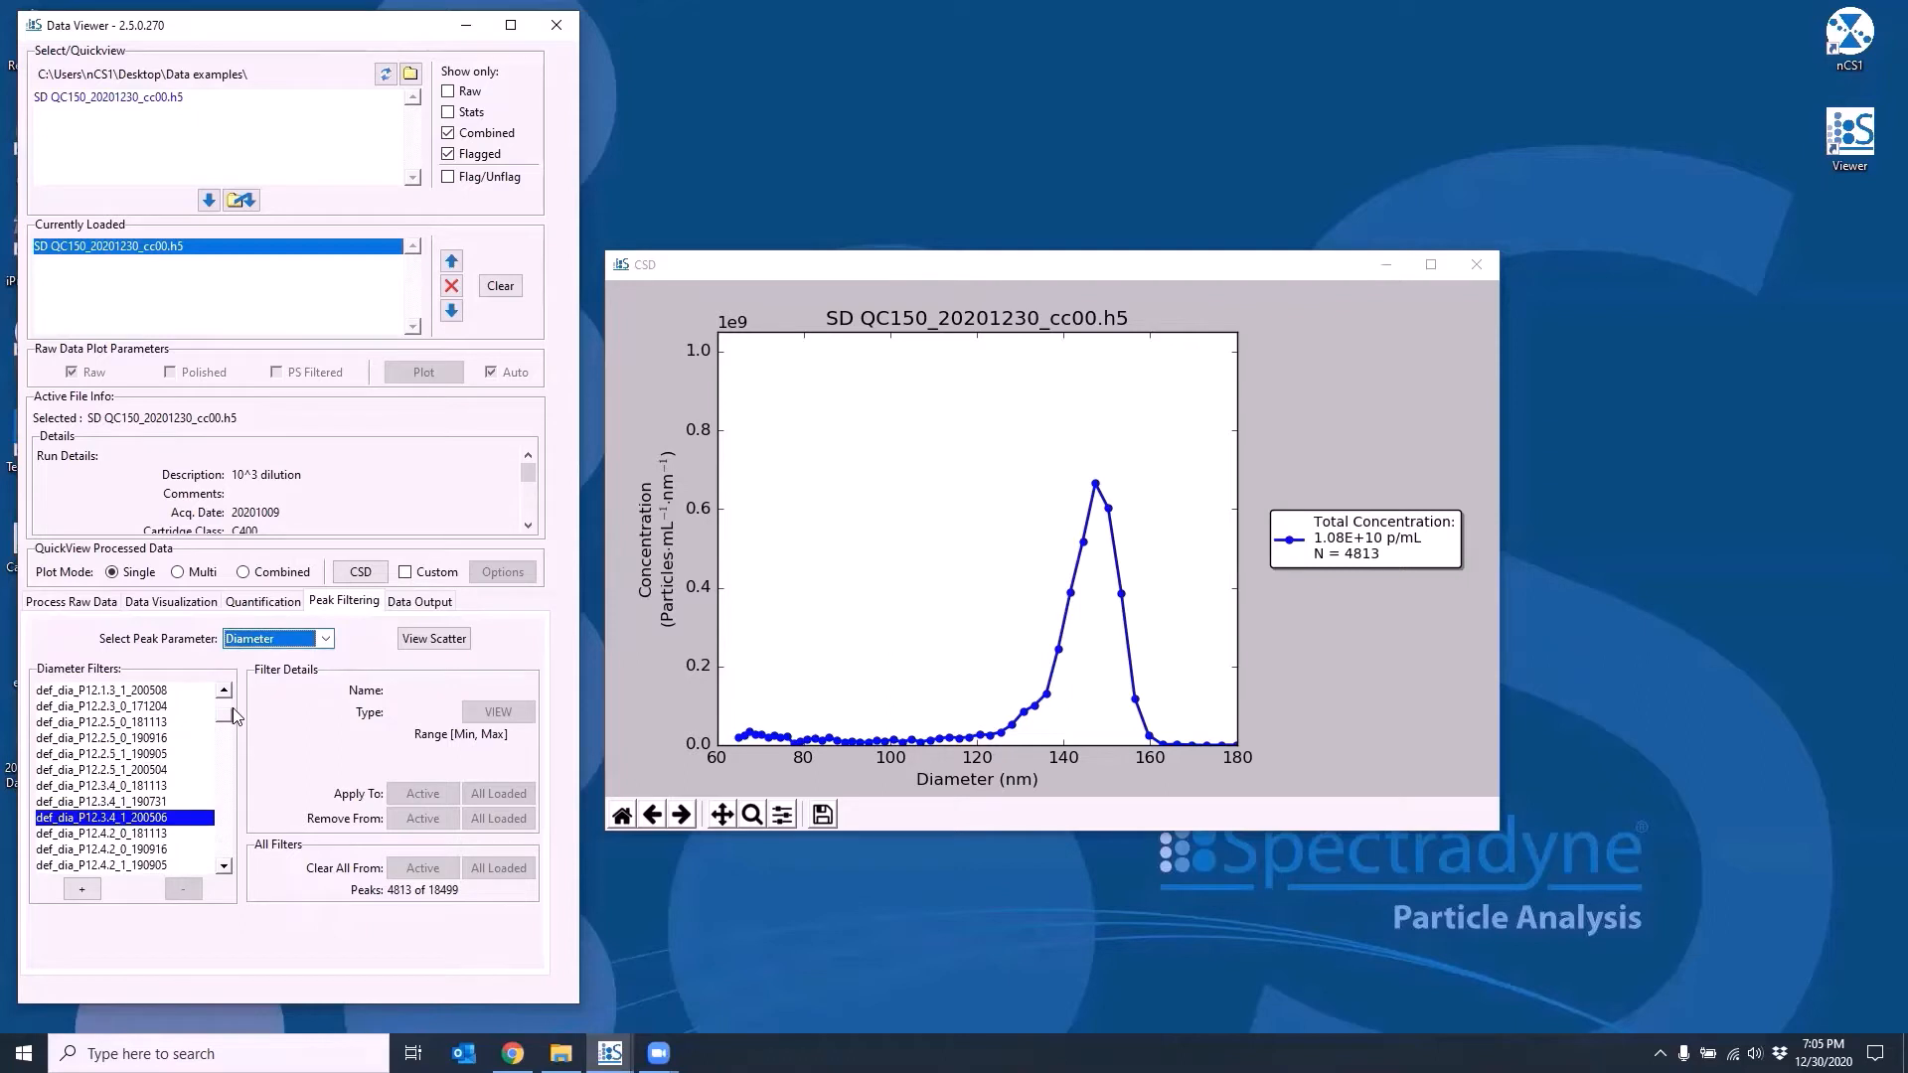
- View the range of the transit time filter def_TT_P12.3.4_1_200506 on the scatter plot and close the plot
click(278, 639)
click(277, 659)
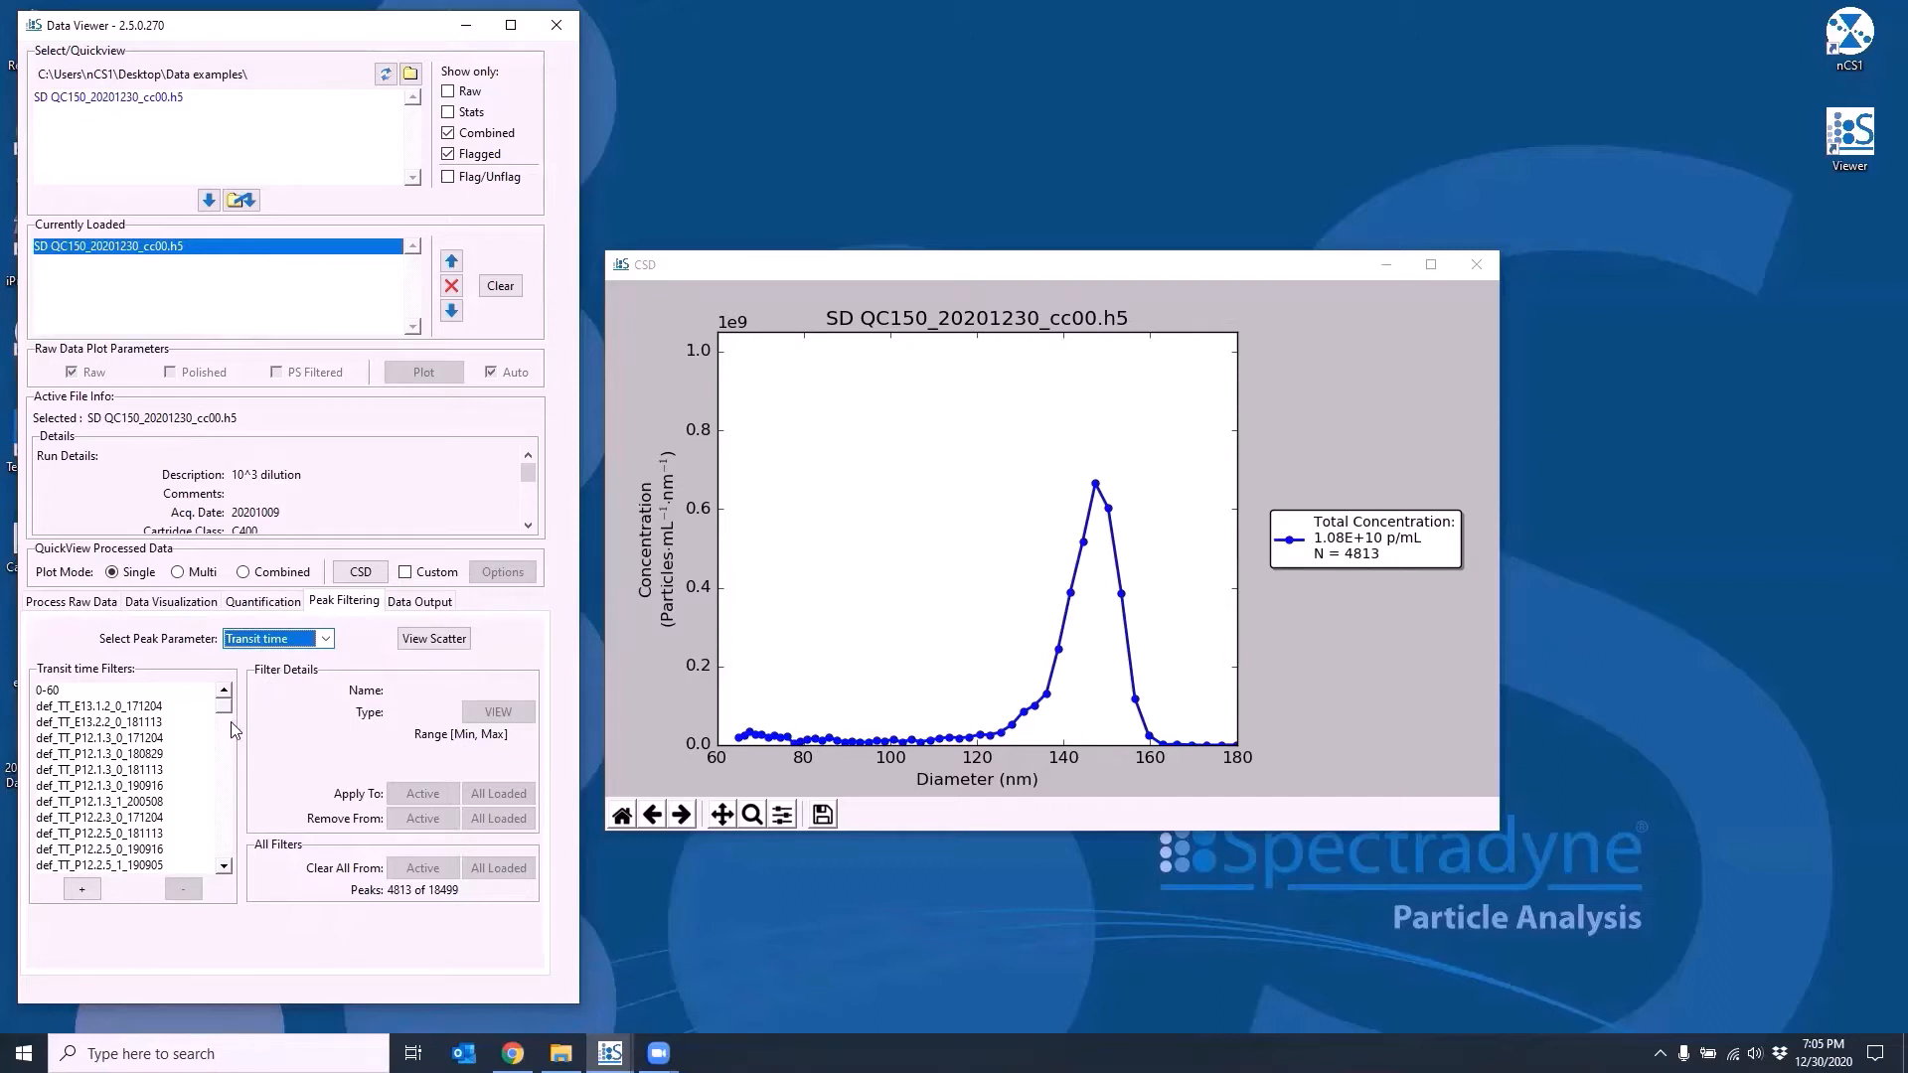
click(227, 750)
click(189, 767)
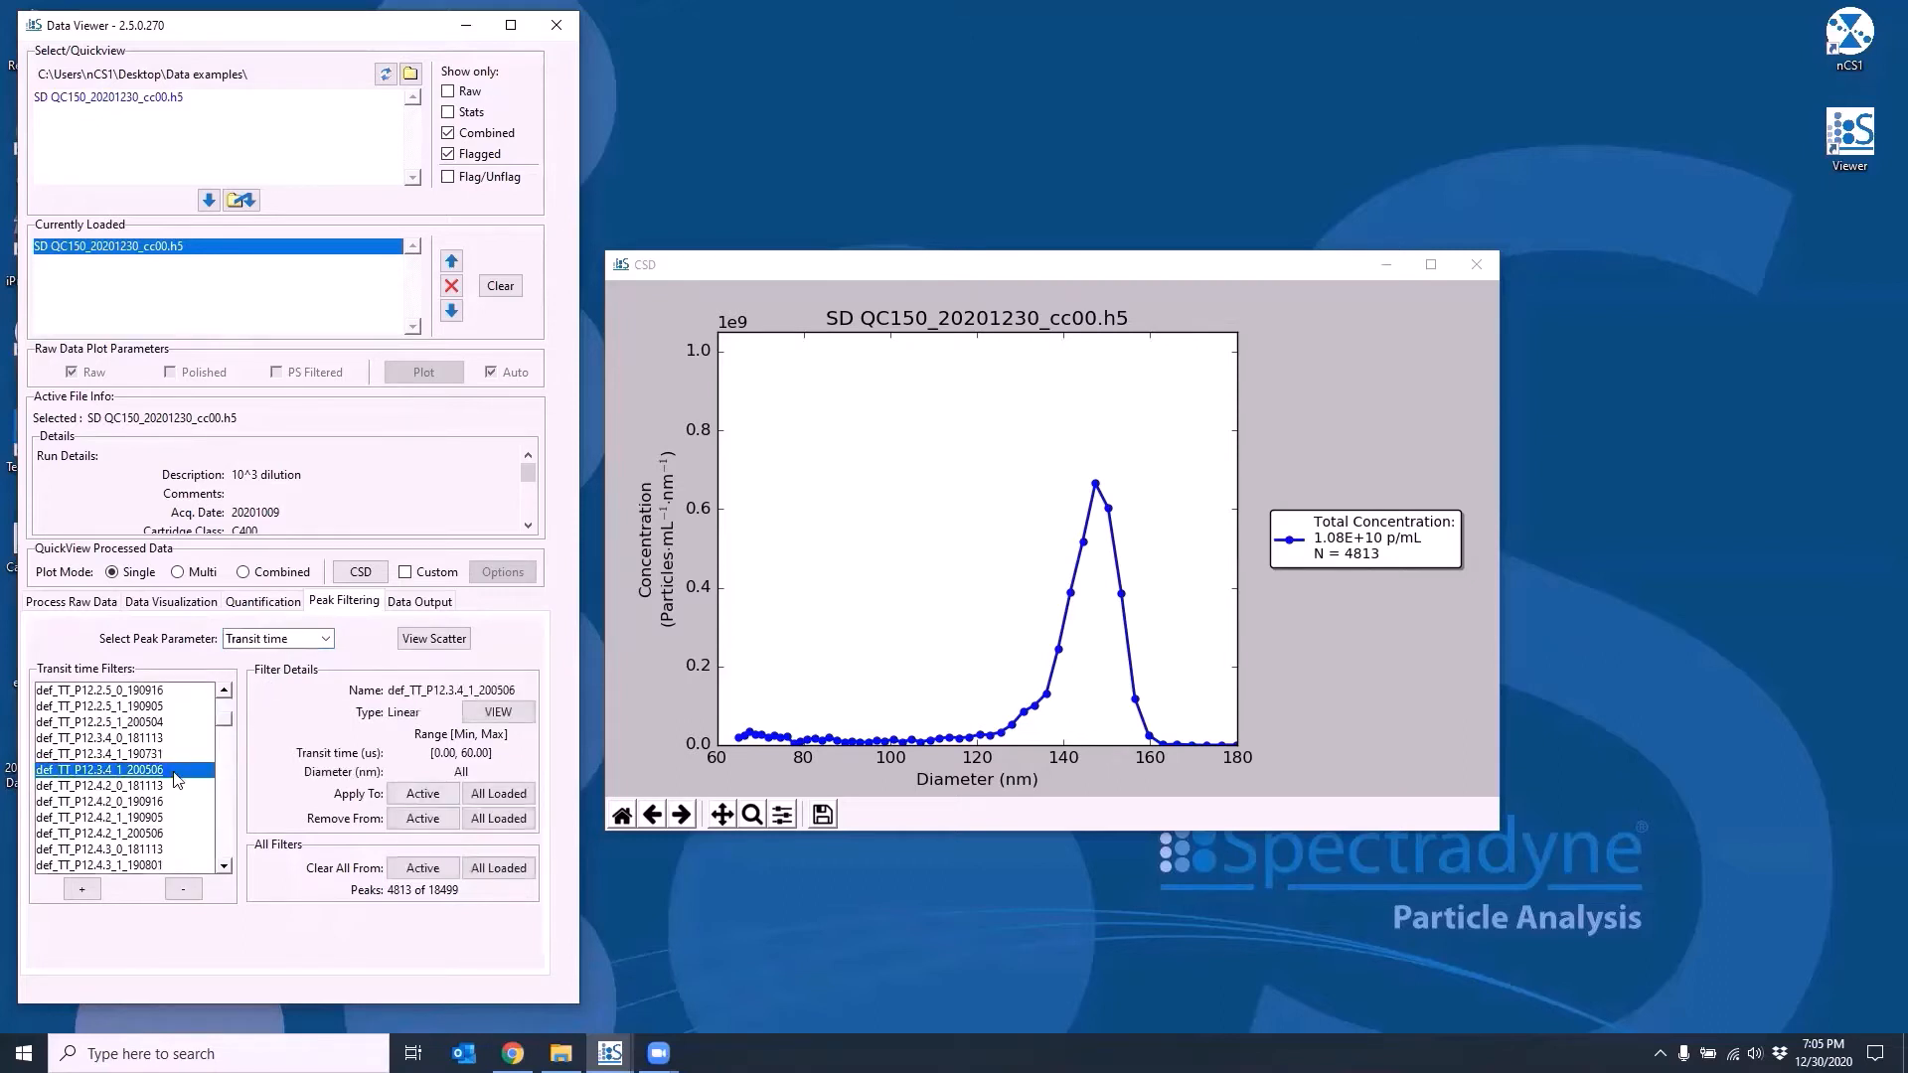
click(469, 713)
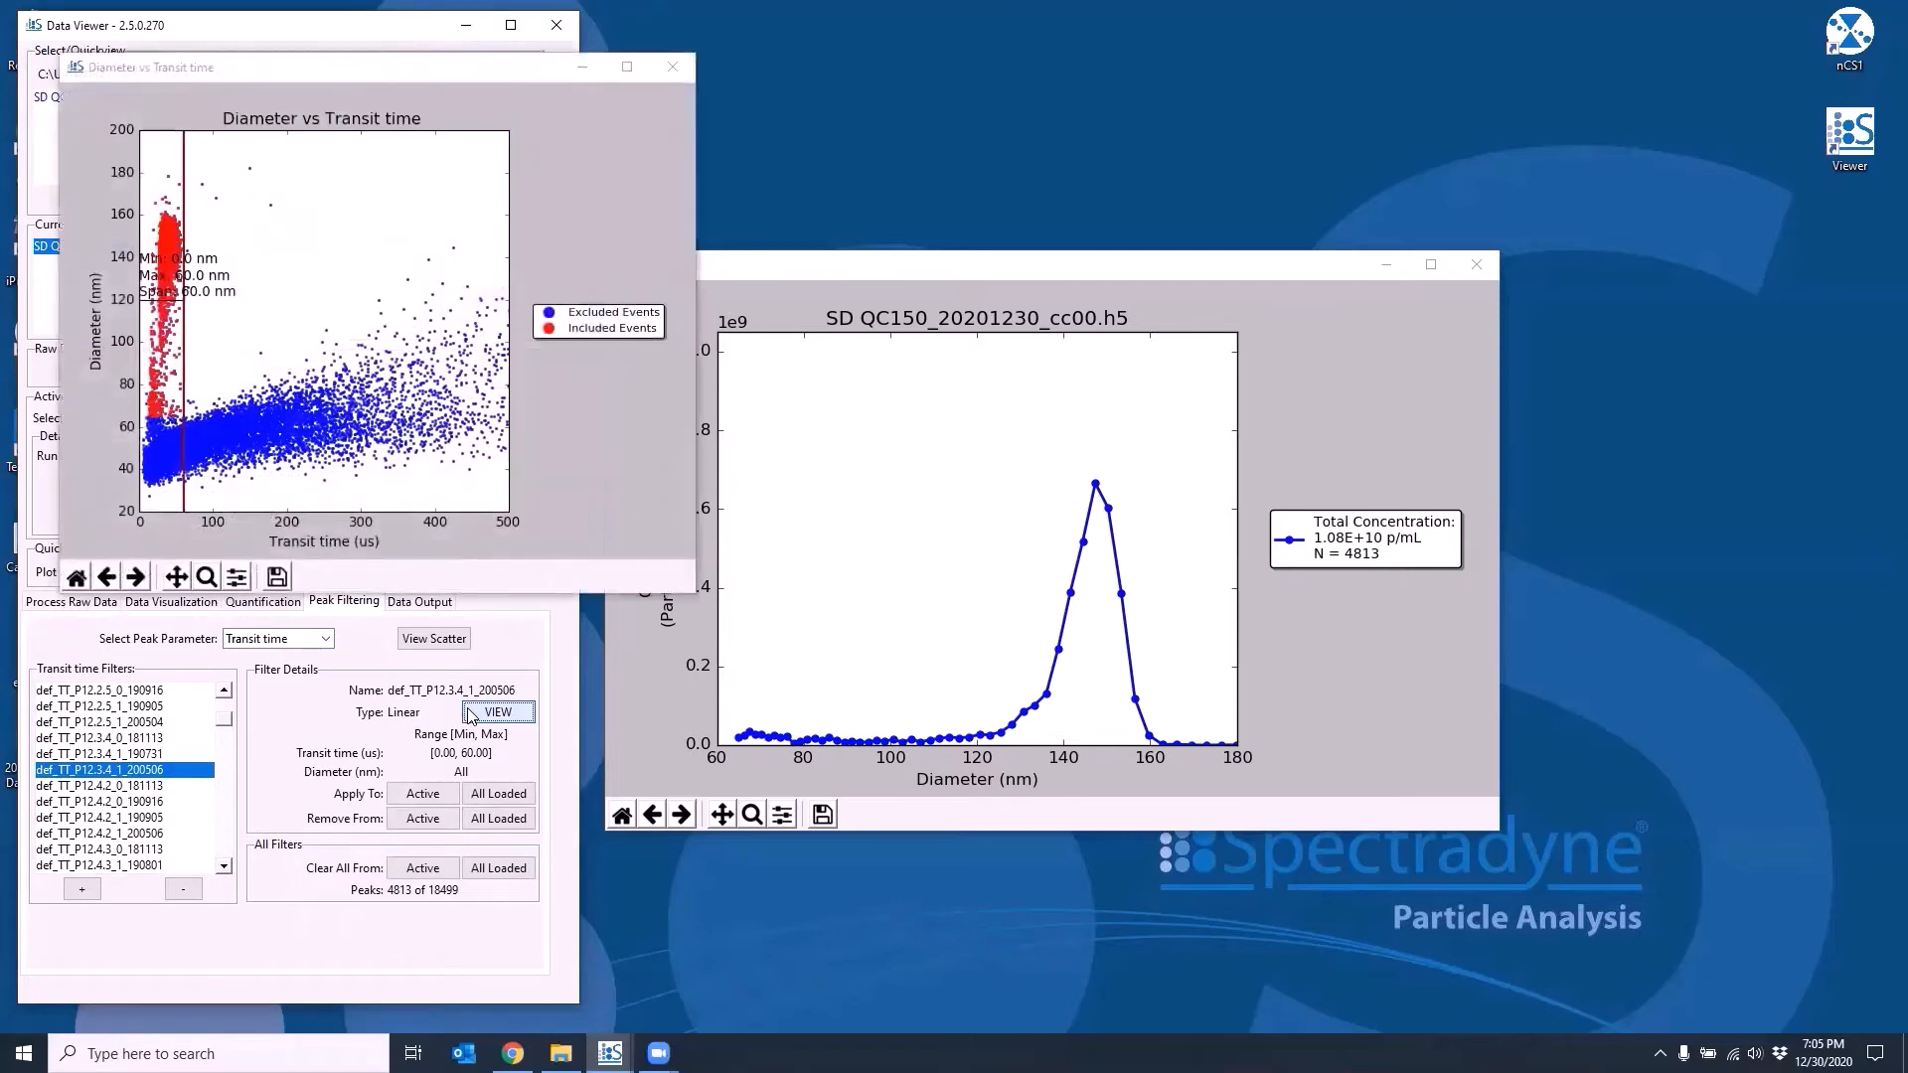
click(678, 72)
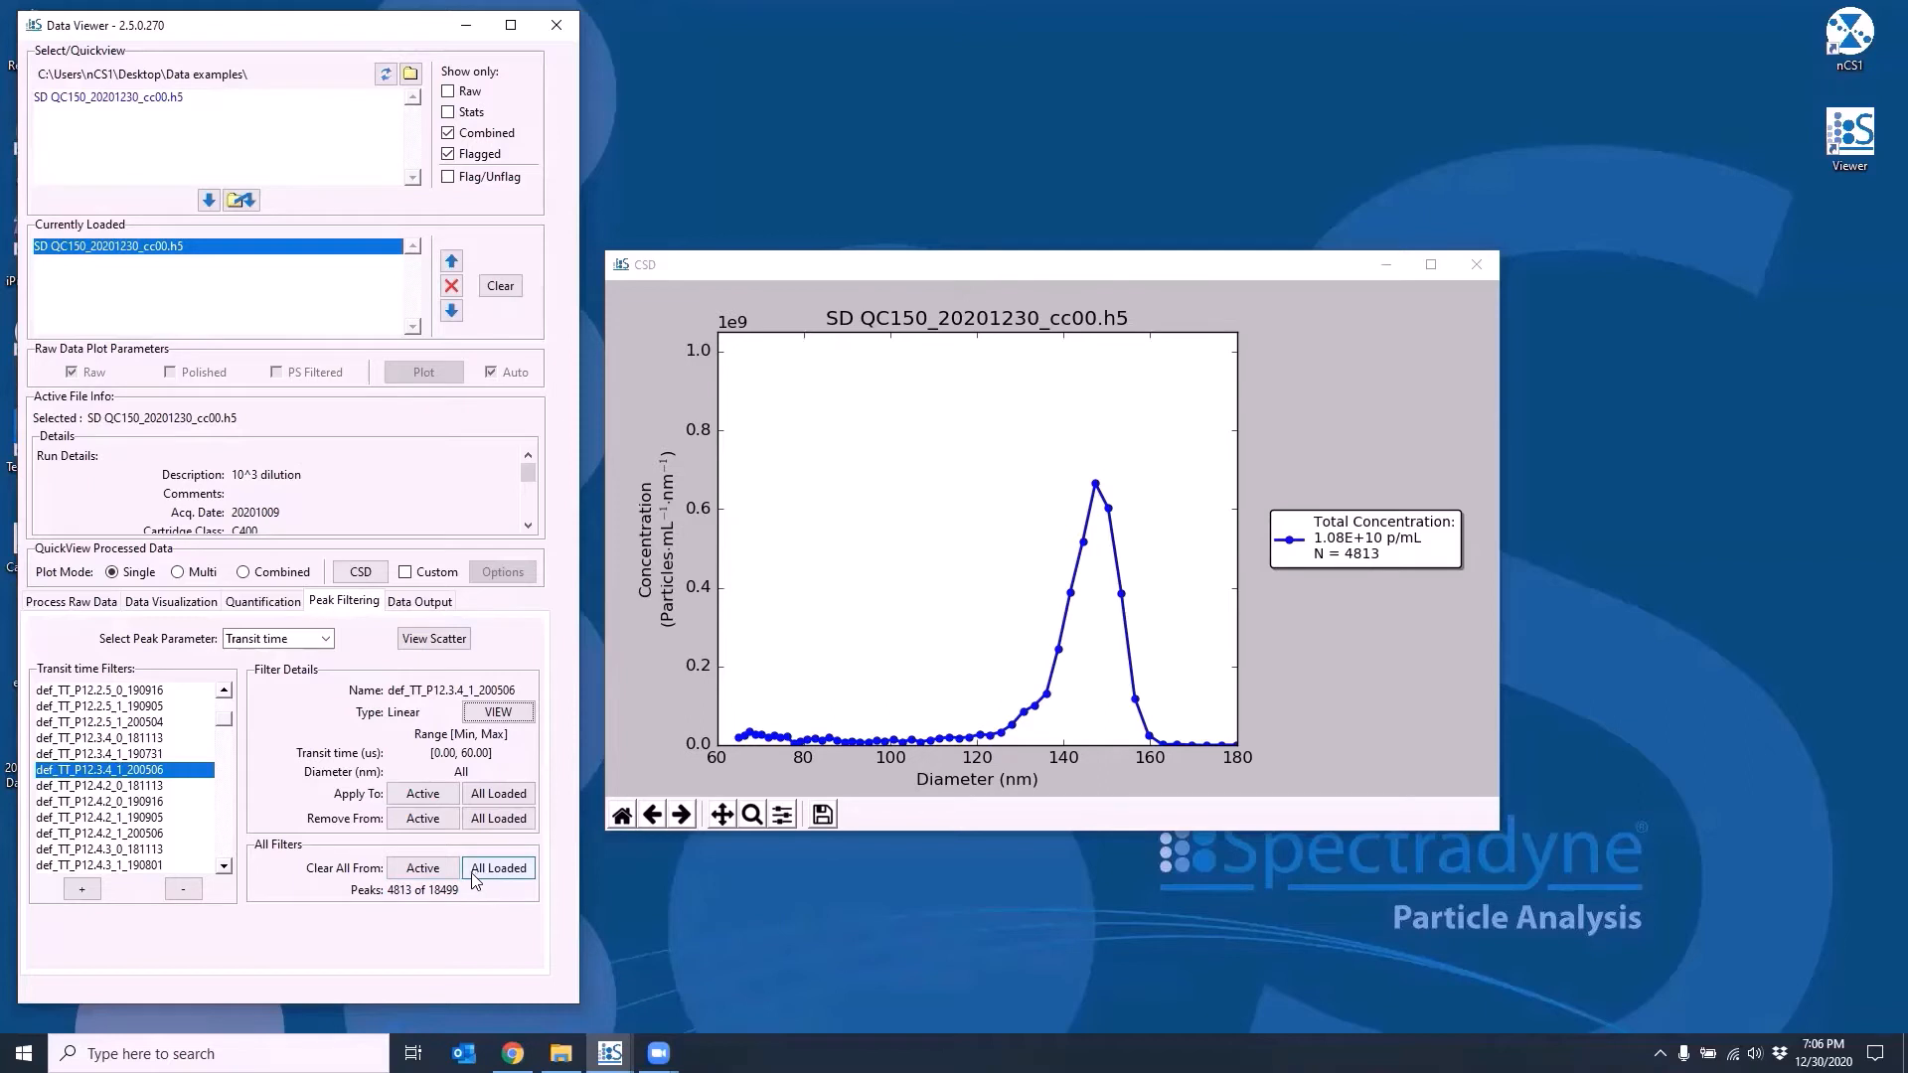
- Clear all filters from the active file and create a linear transit time filter named 0-100 with bounds 0 to 100
click(422, 869)
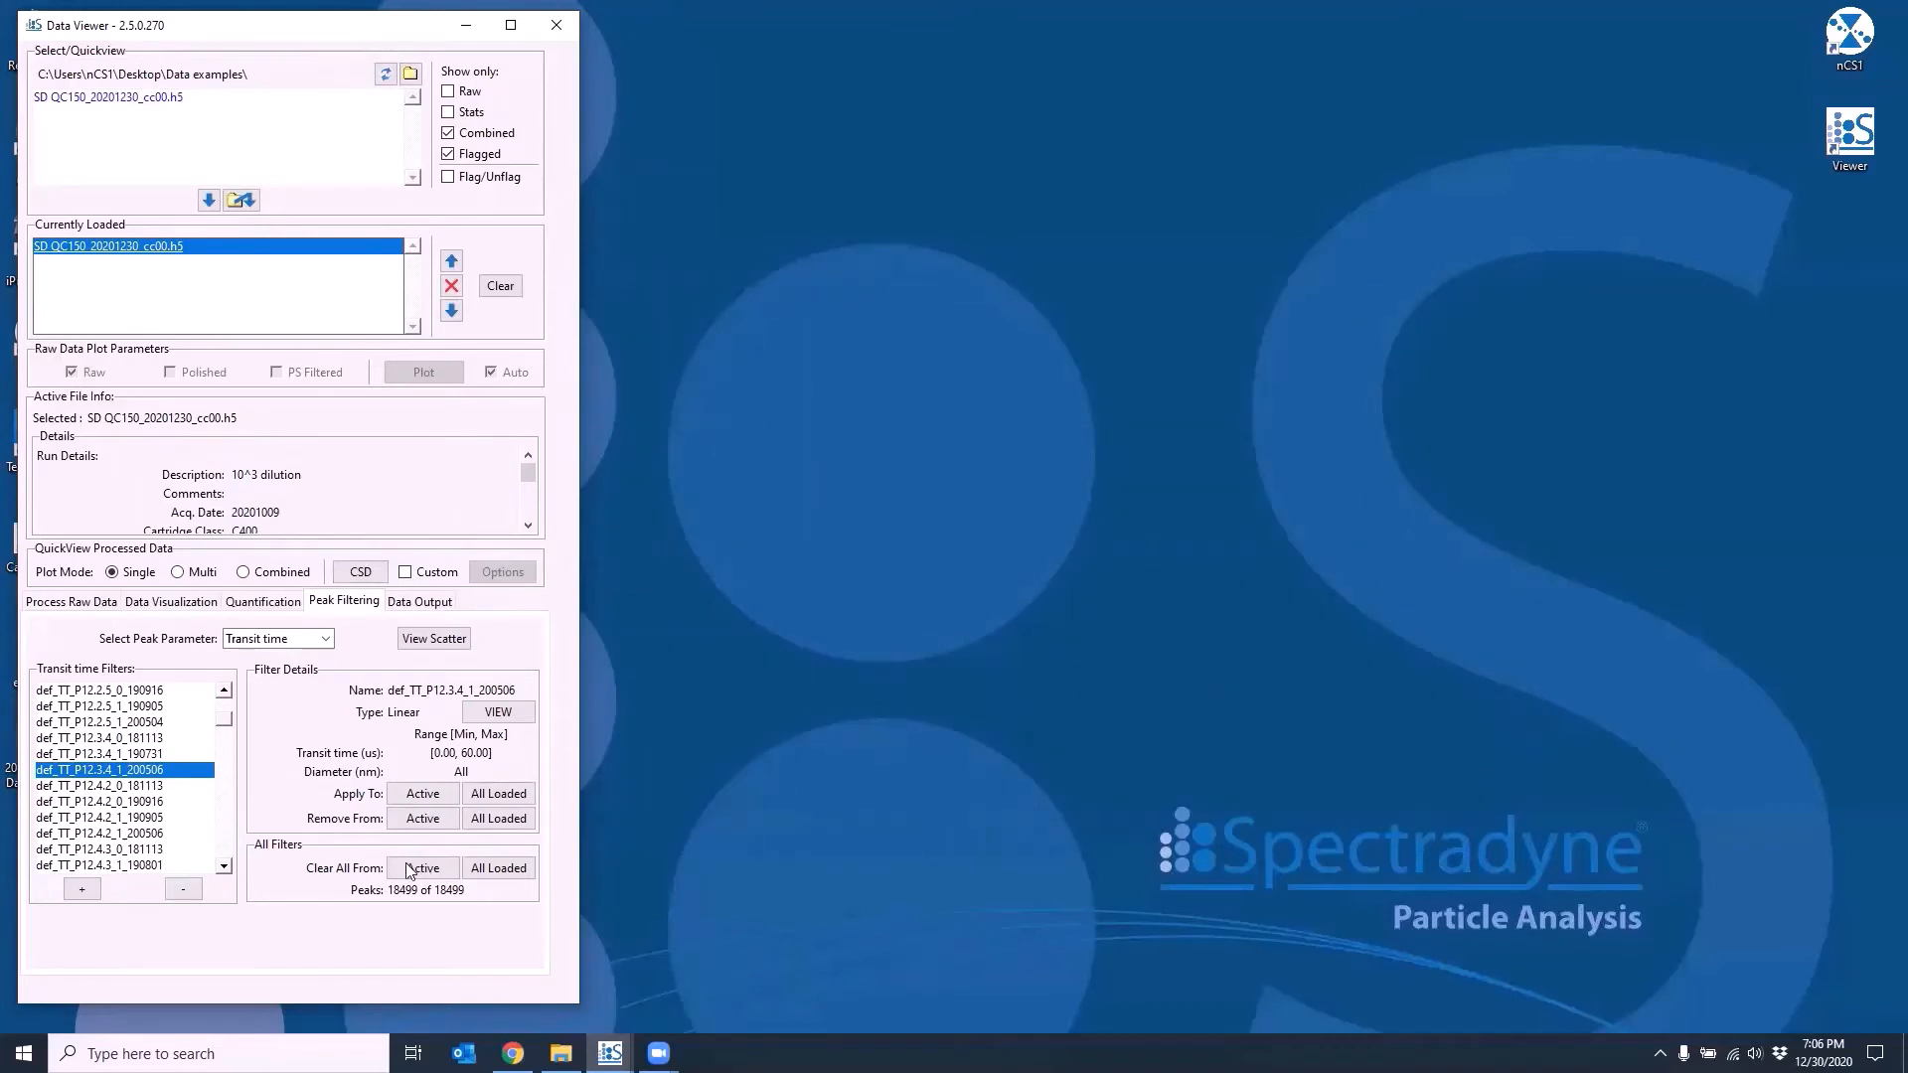
click(83, 893)
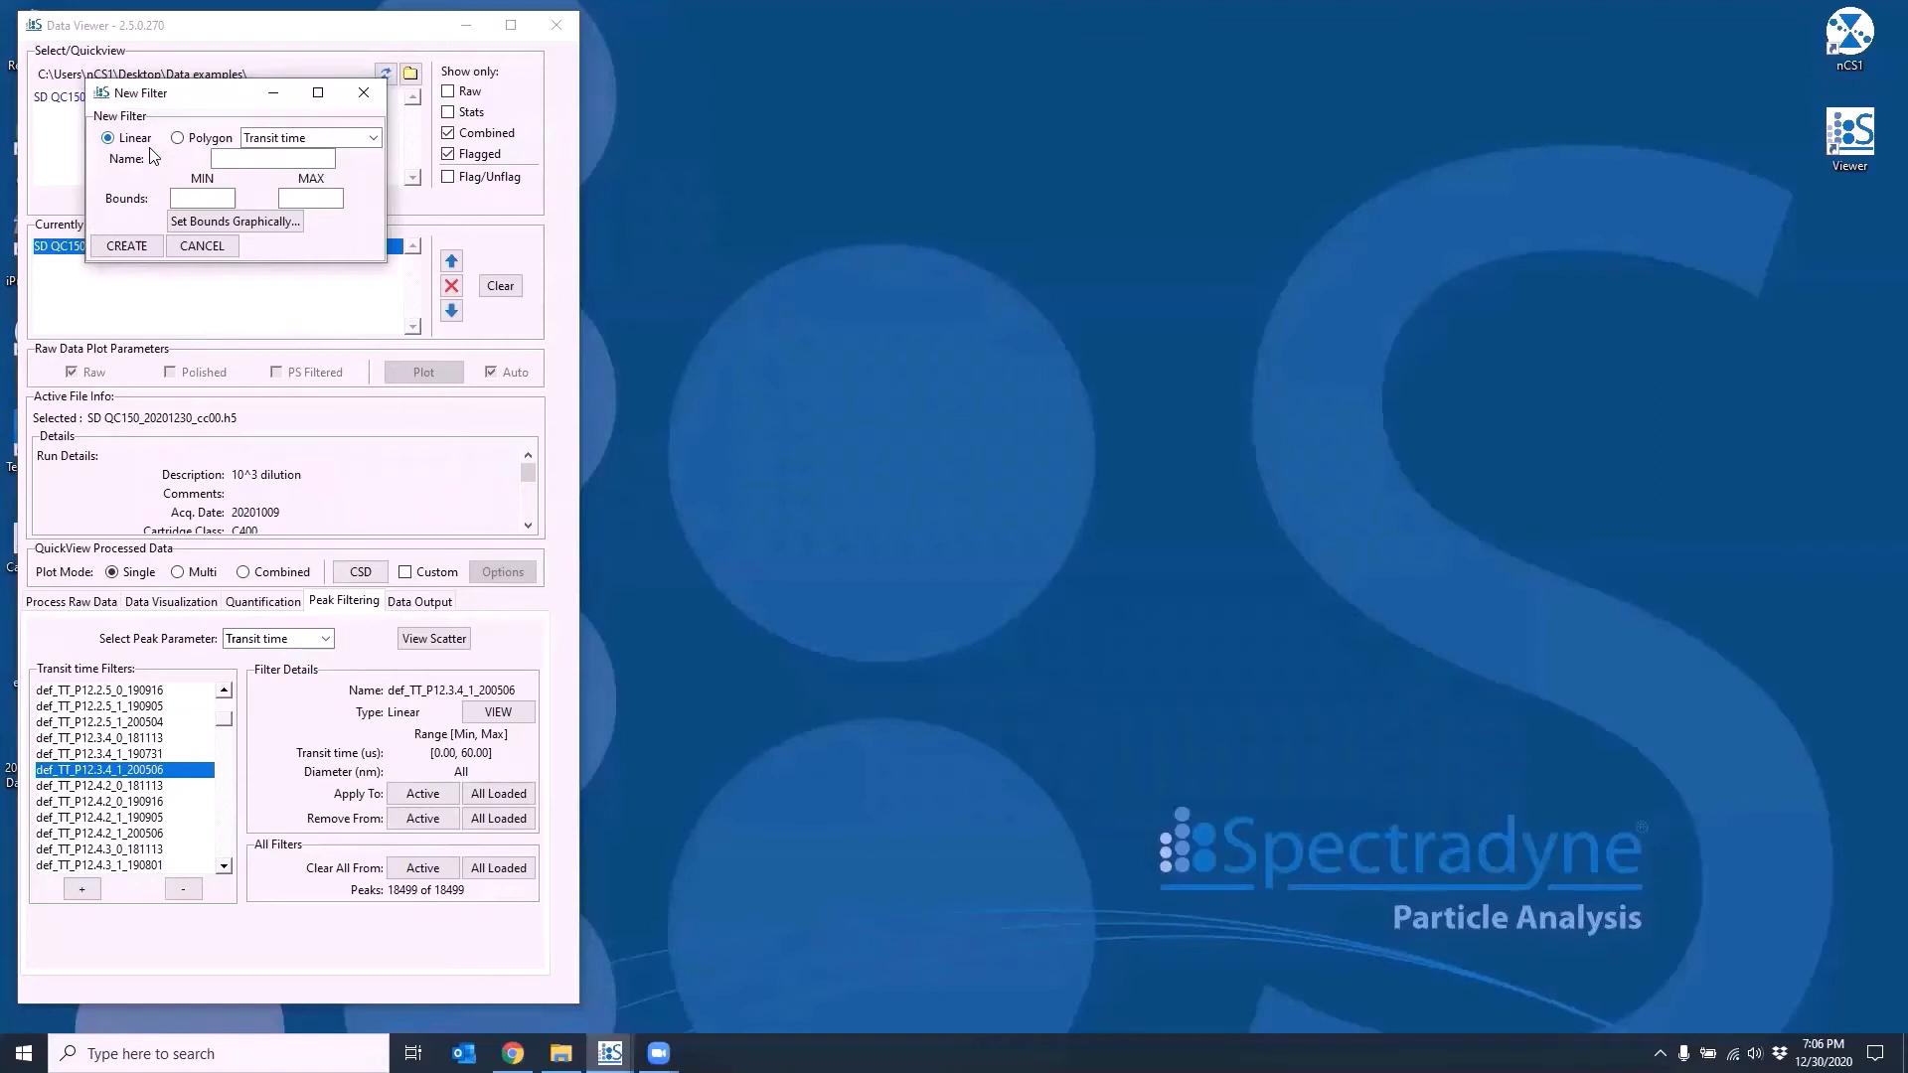
click(272, 147)
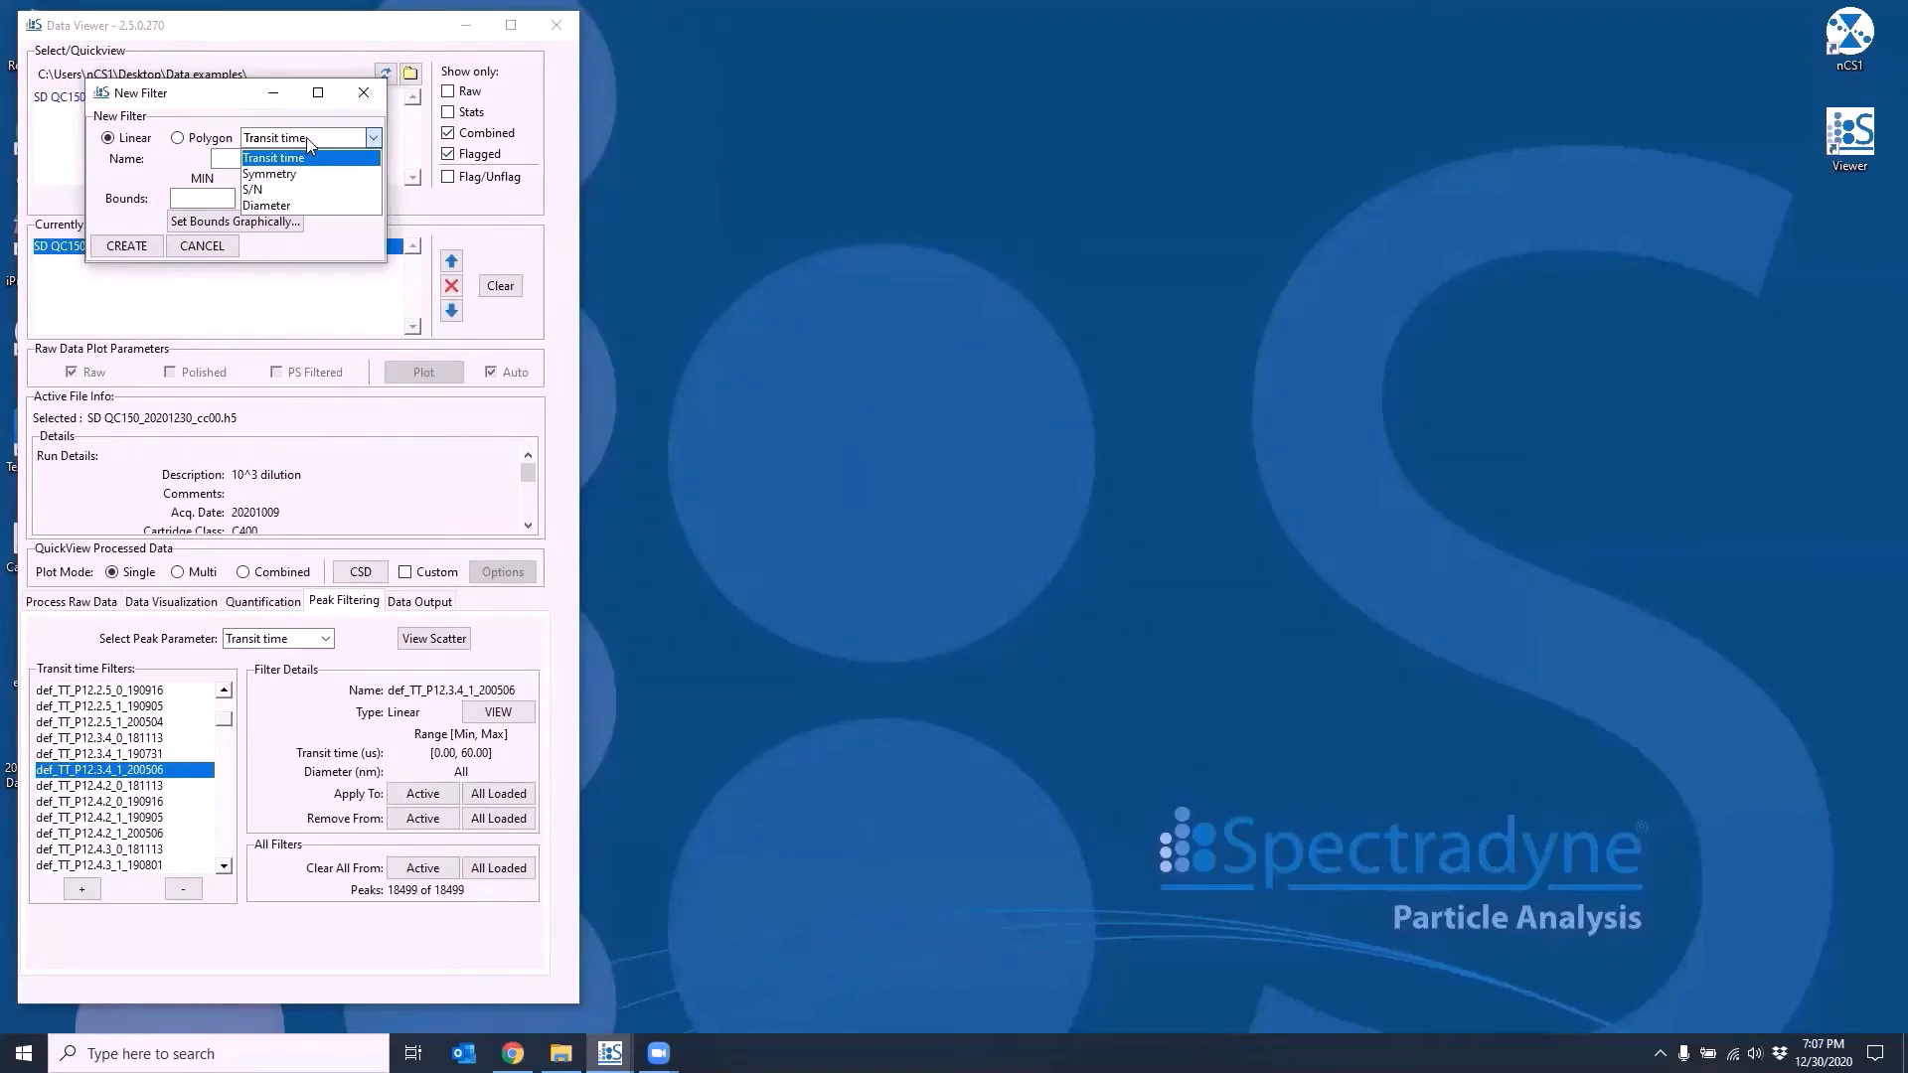
click(306, 156)
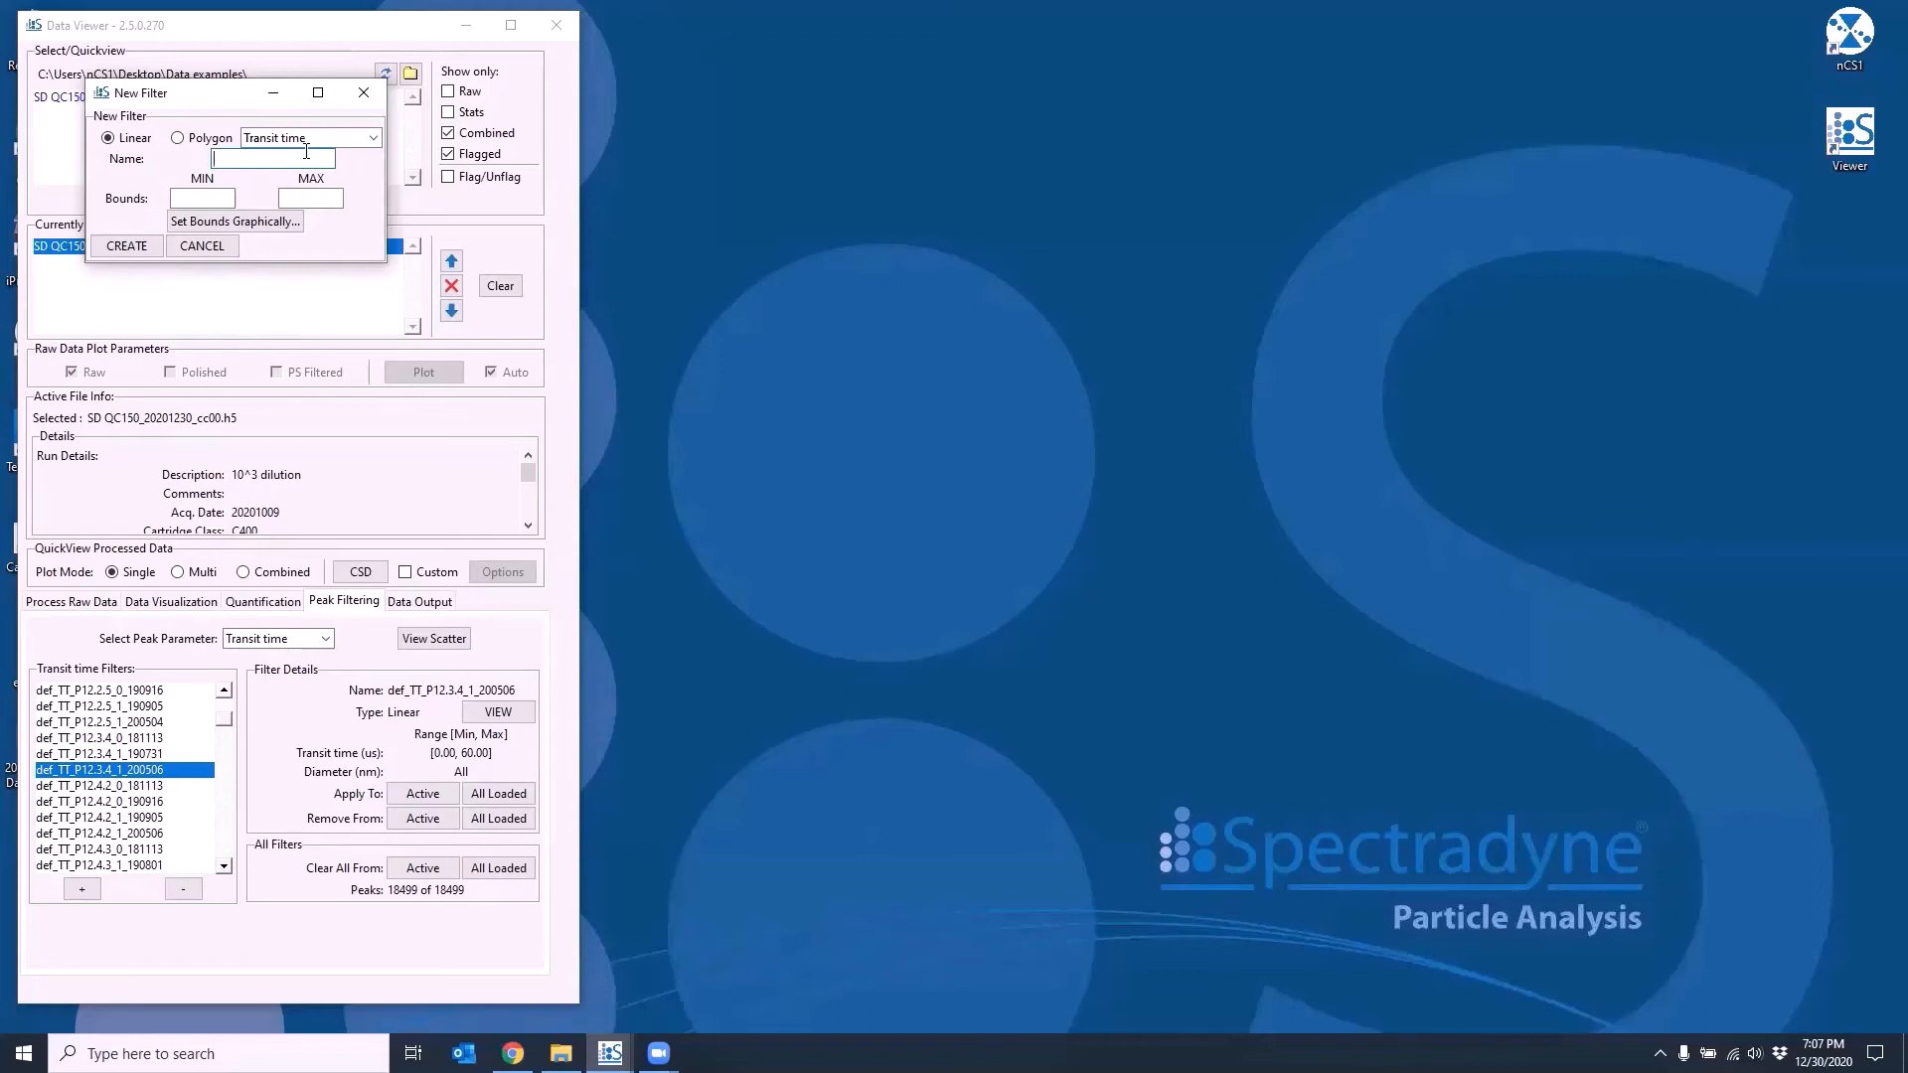
text(0-100)
click(218, 195)
text(0)
key(Tab)
text(10)
click(129, 253)
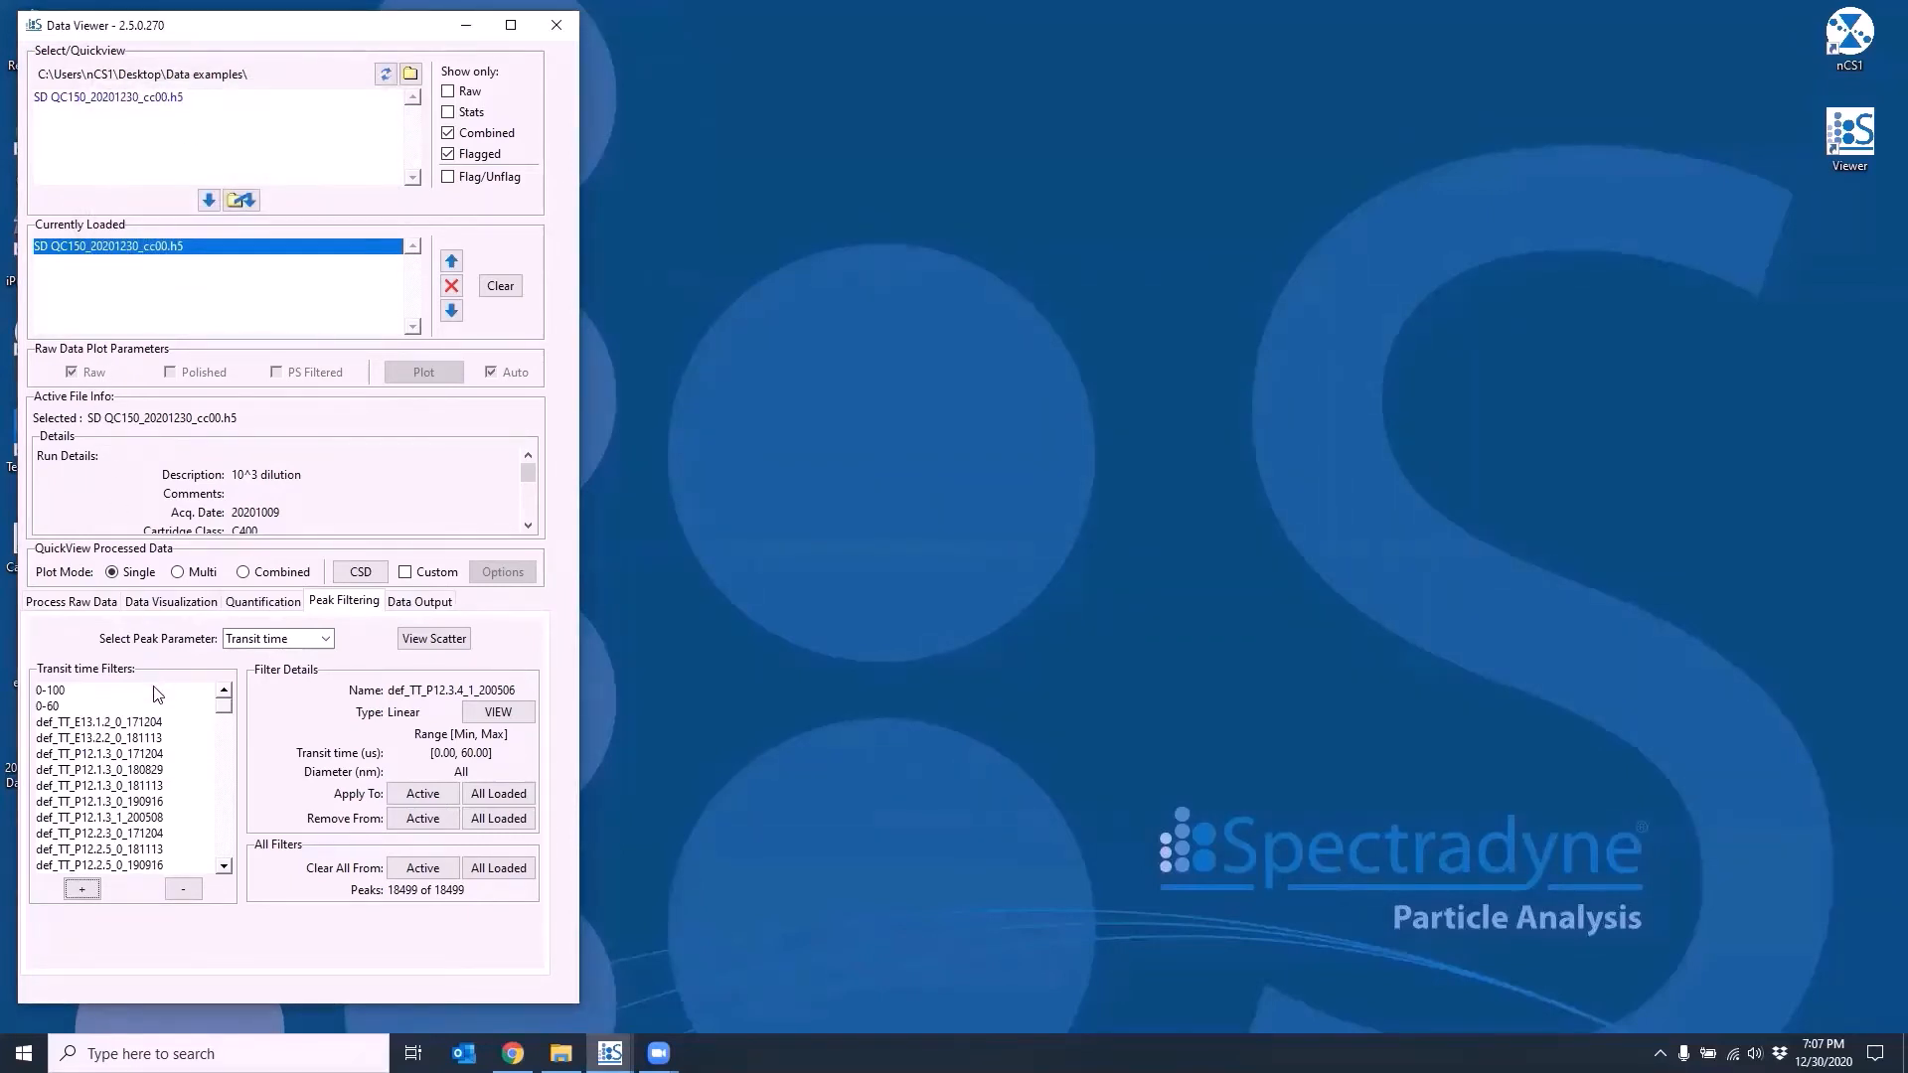
- Apply the 0-100 filter to the active file to check its scatter plot, and clear all filters from the file
click(79, 693)
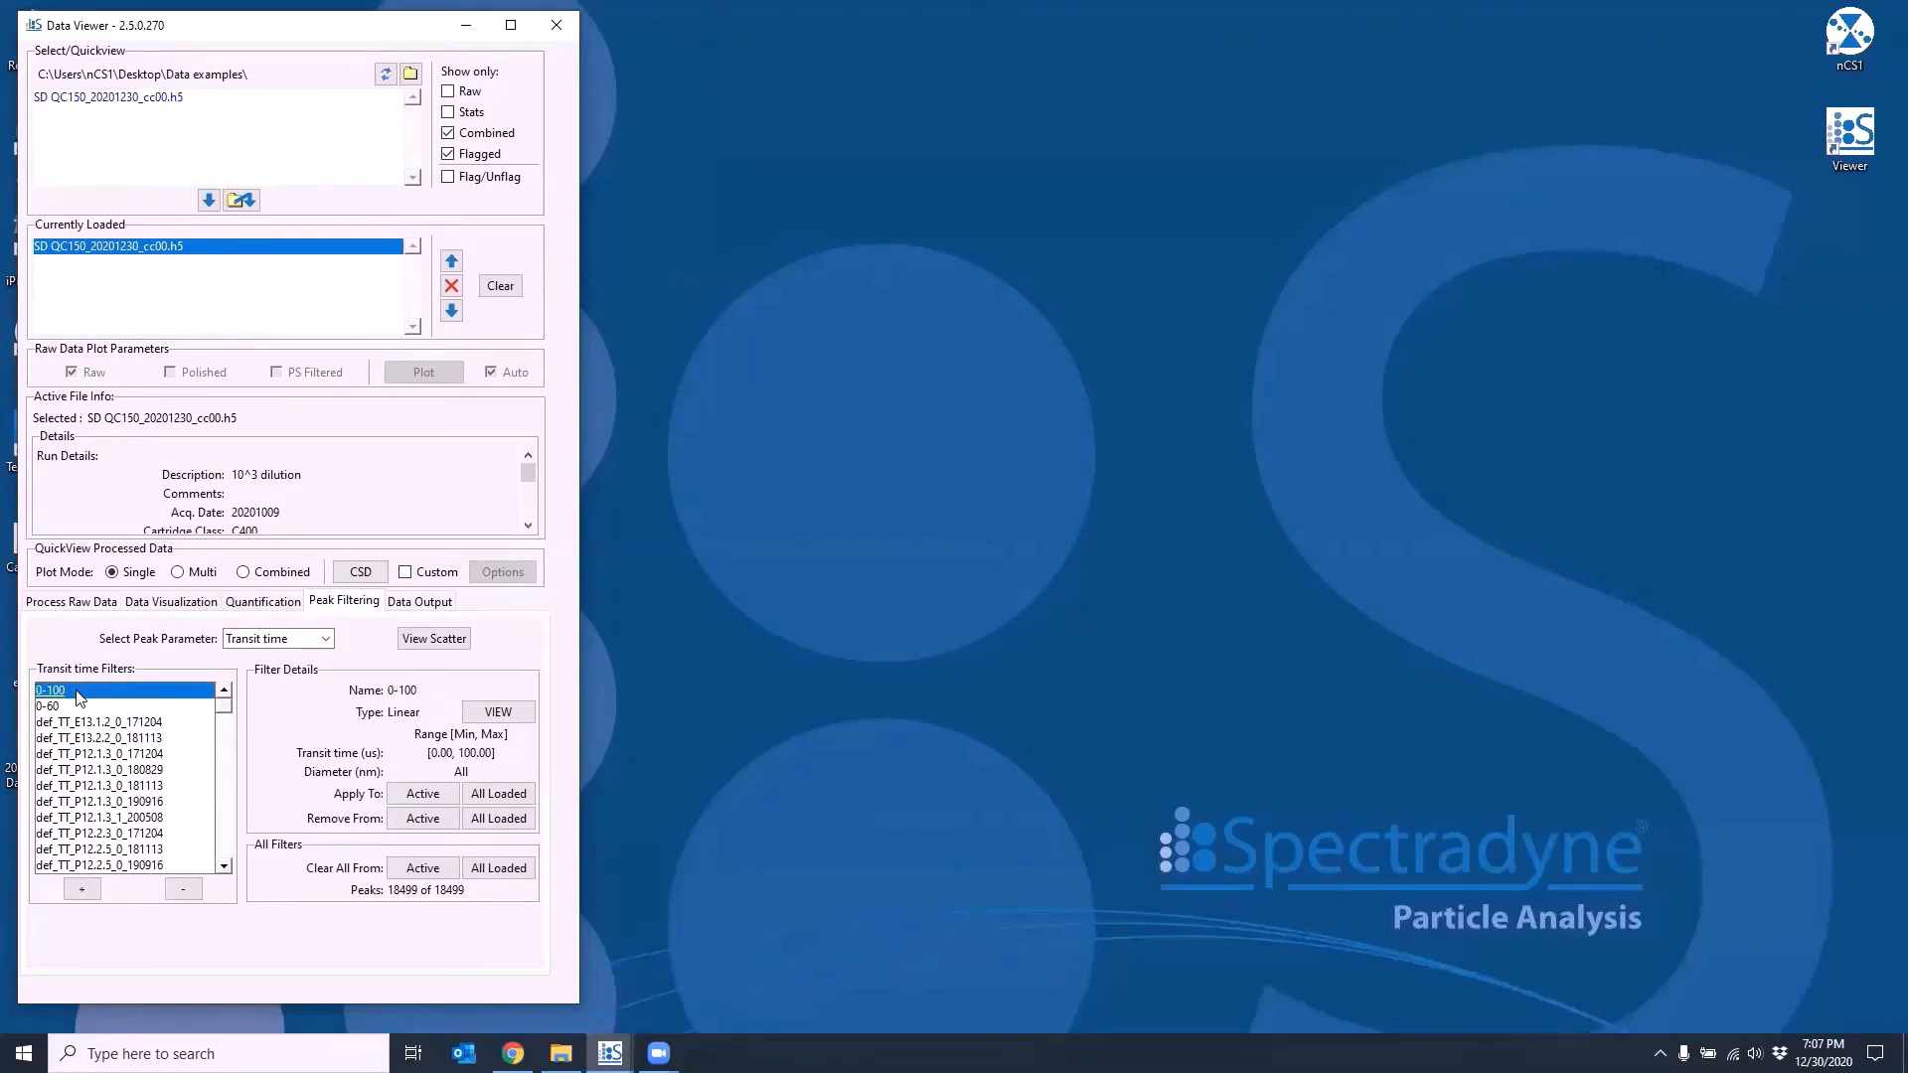
click(396, 801)
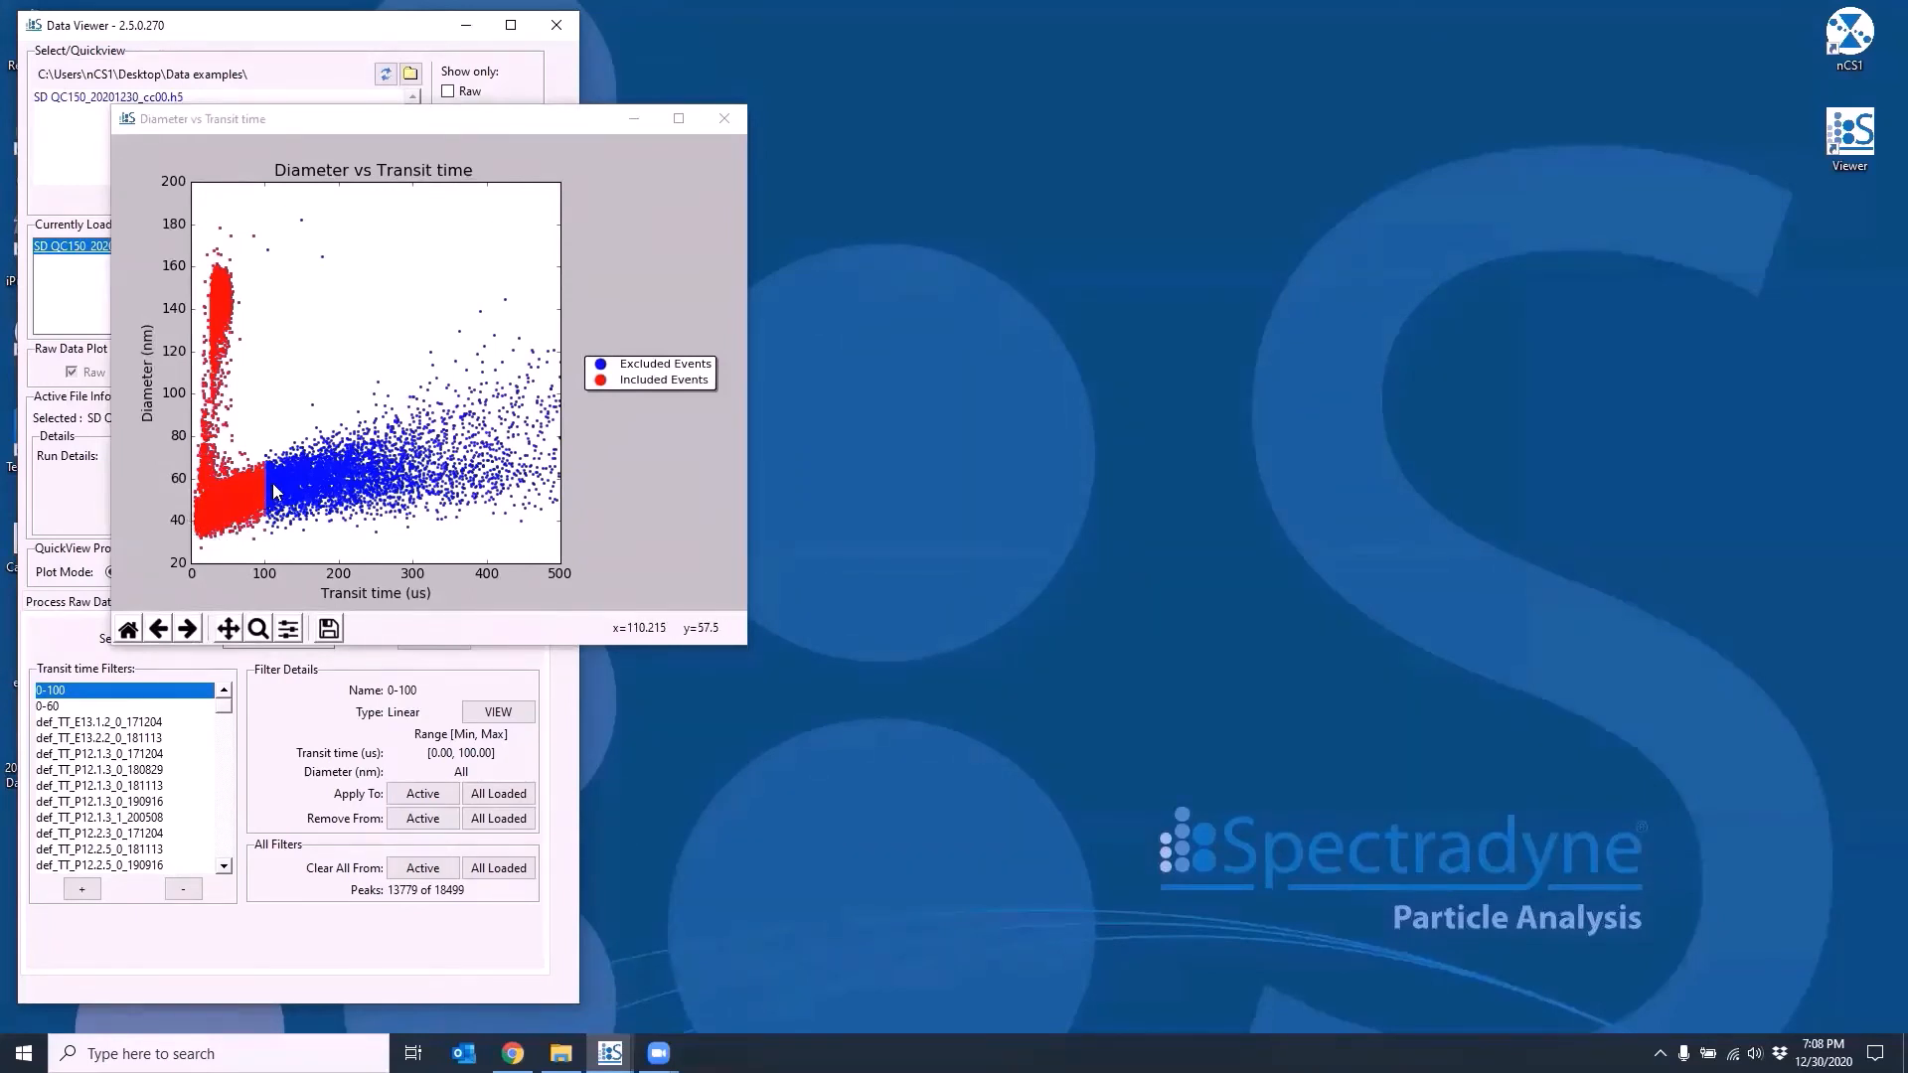
click(724, 120)
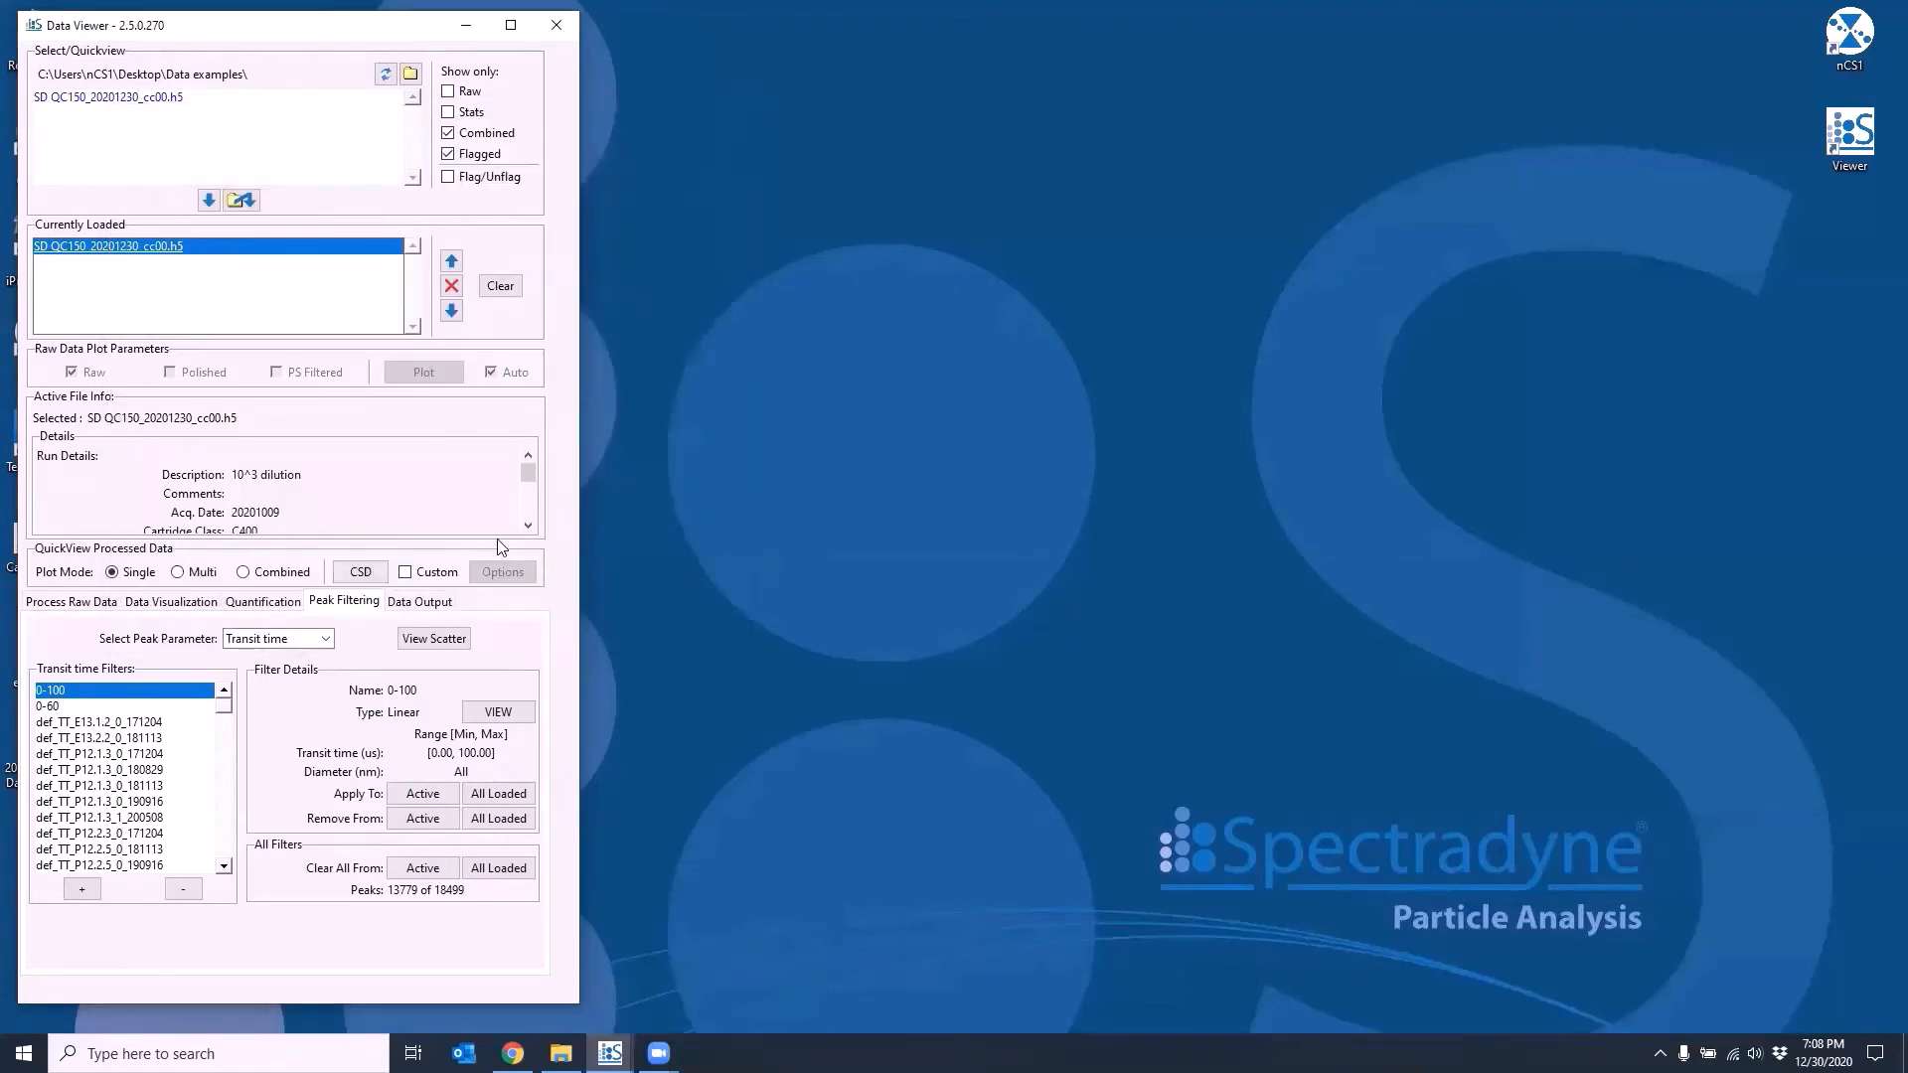
click(416, 867)
- Start a polygon transit time filter named Polygon and choose to set its bounds graphically
click(91, 889)
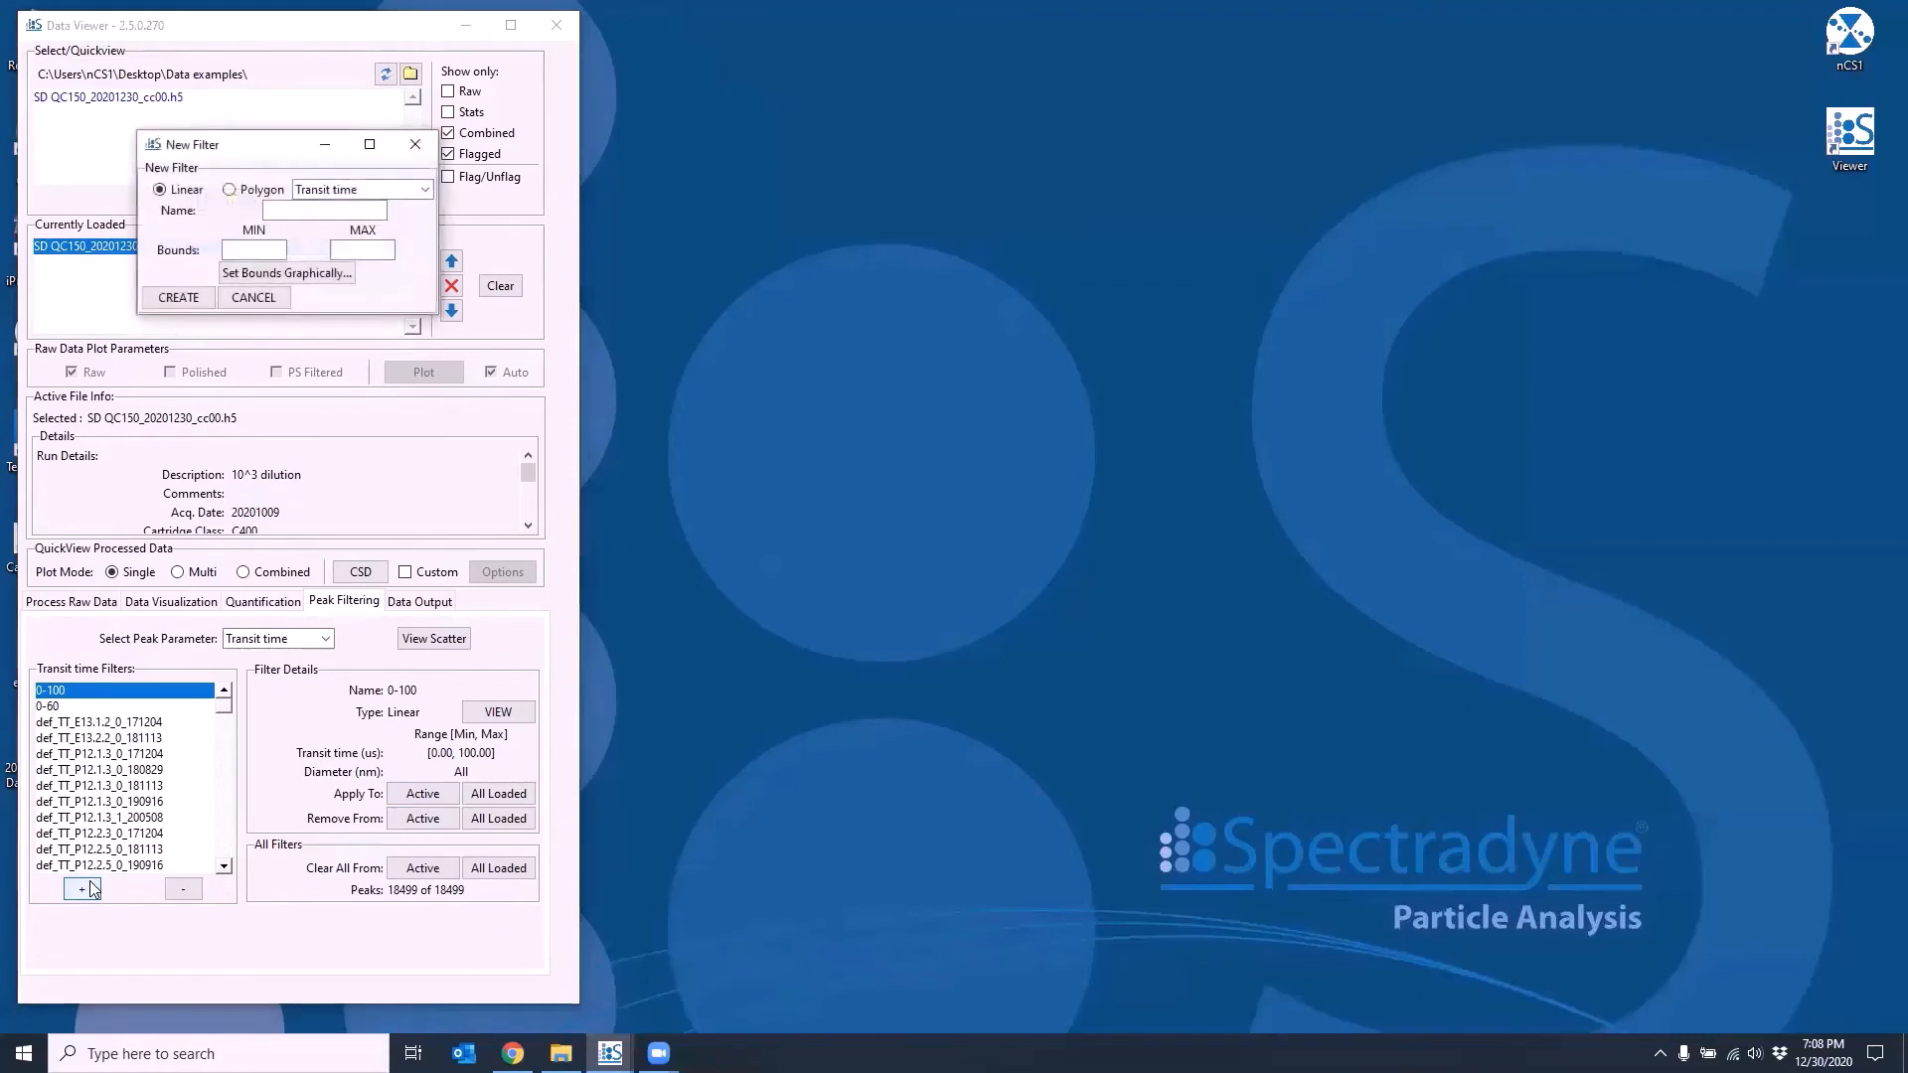
click(239, 196)
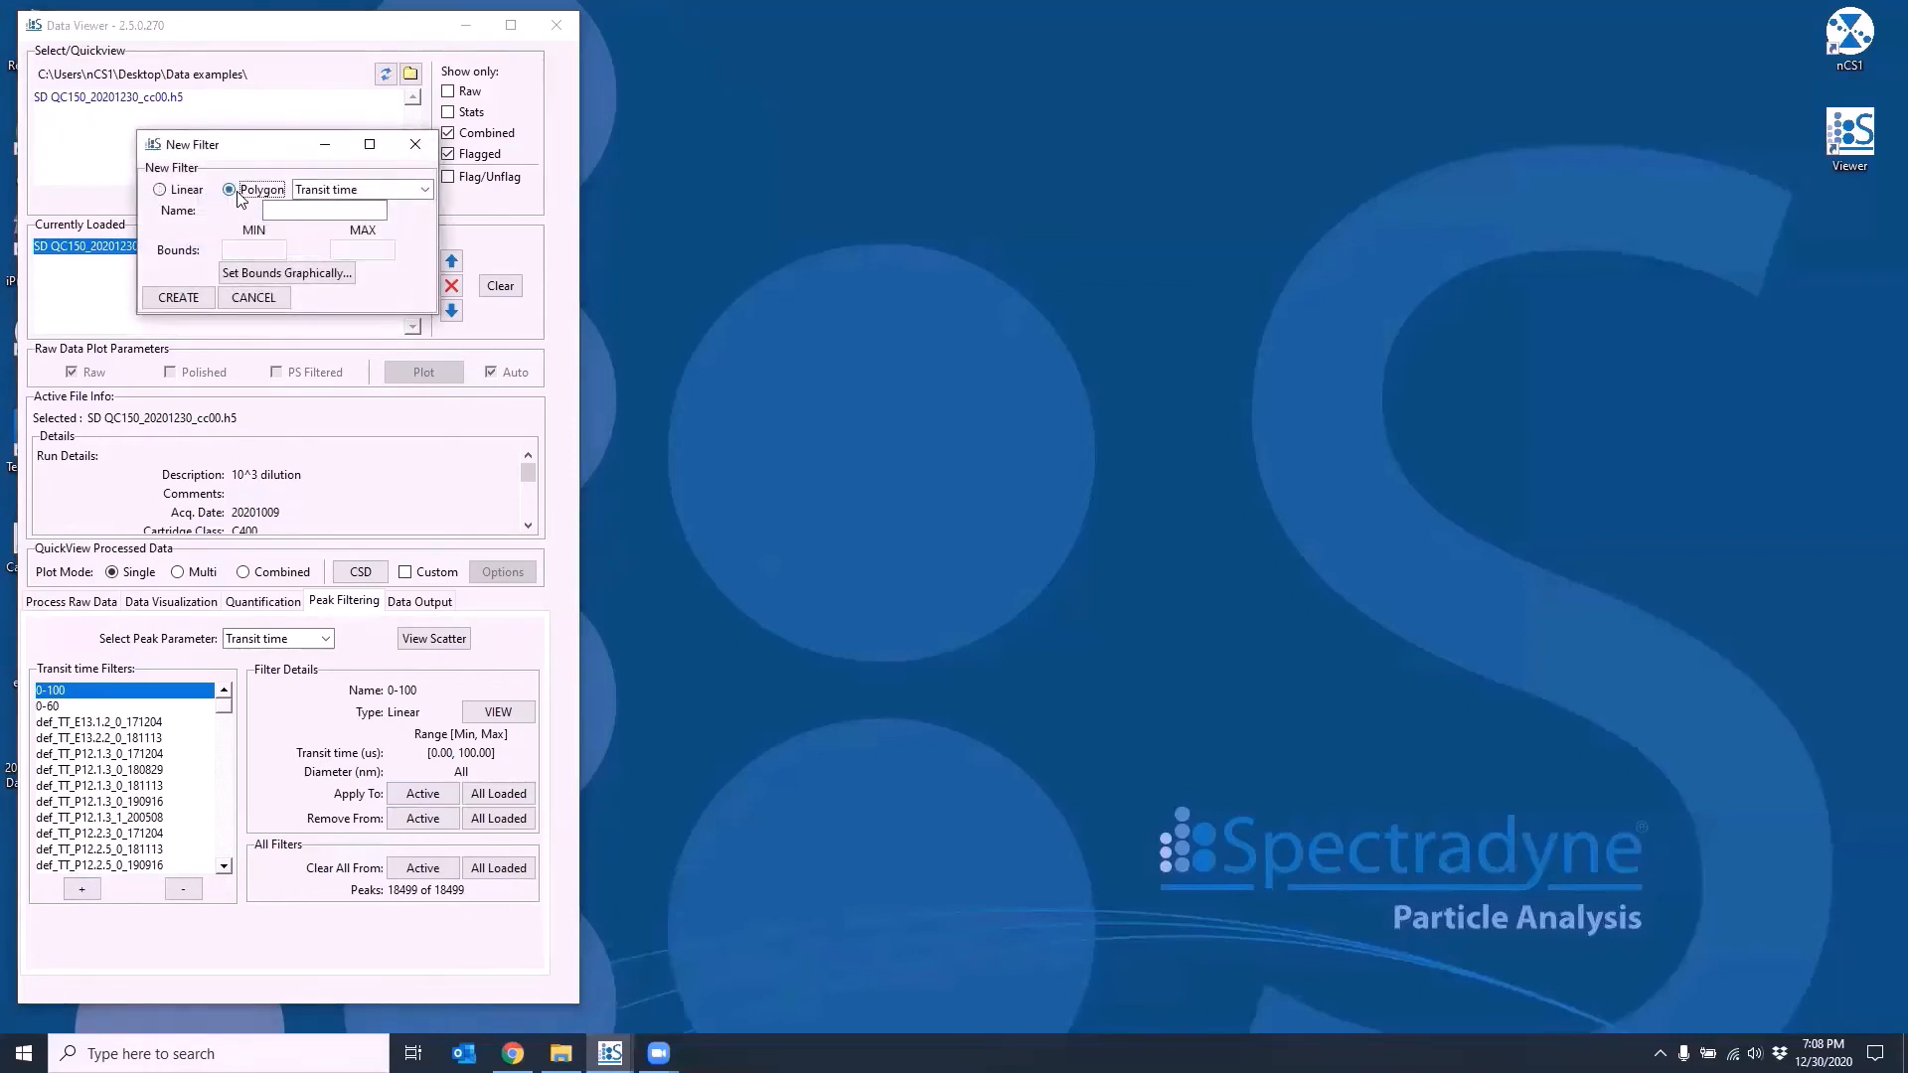
click(312, 209)
text(Polygon)
click(316, 280)
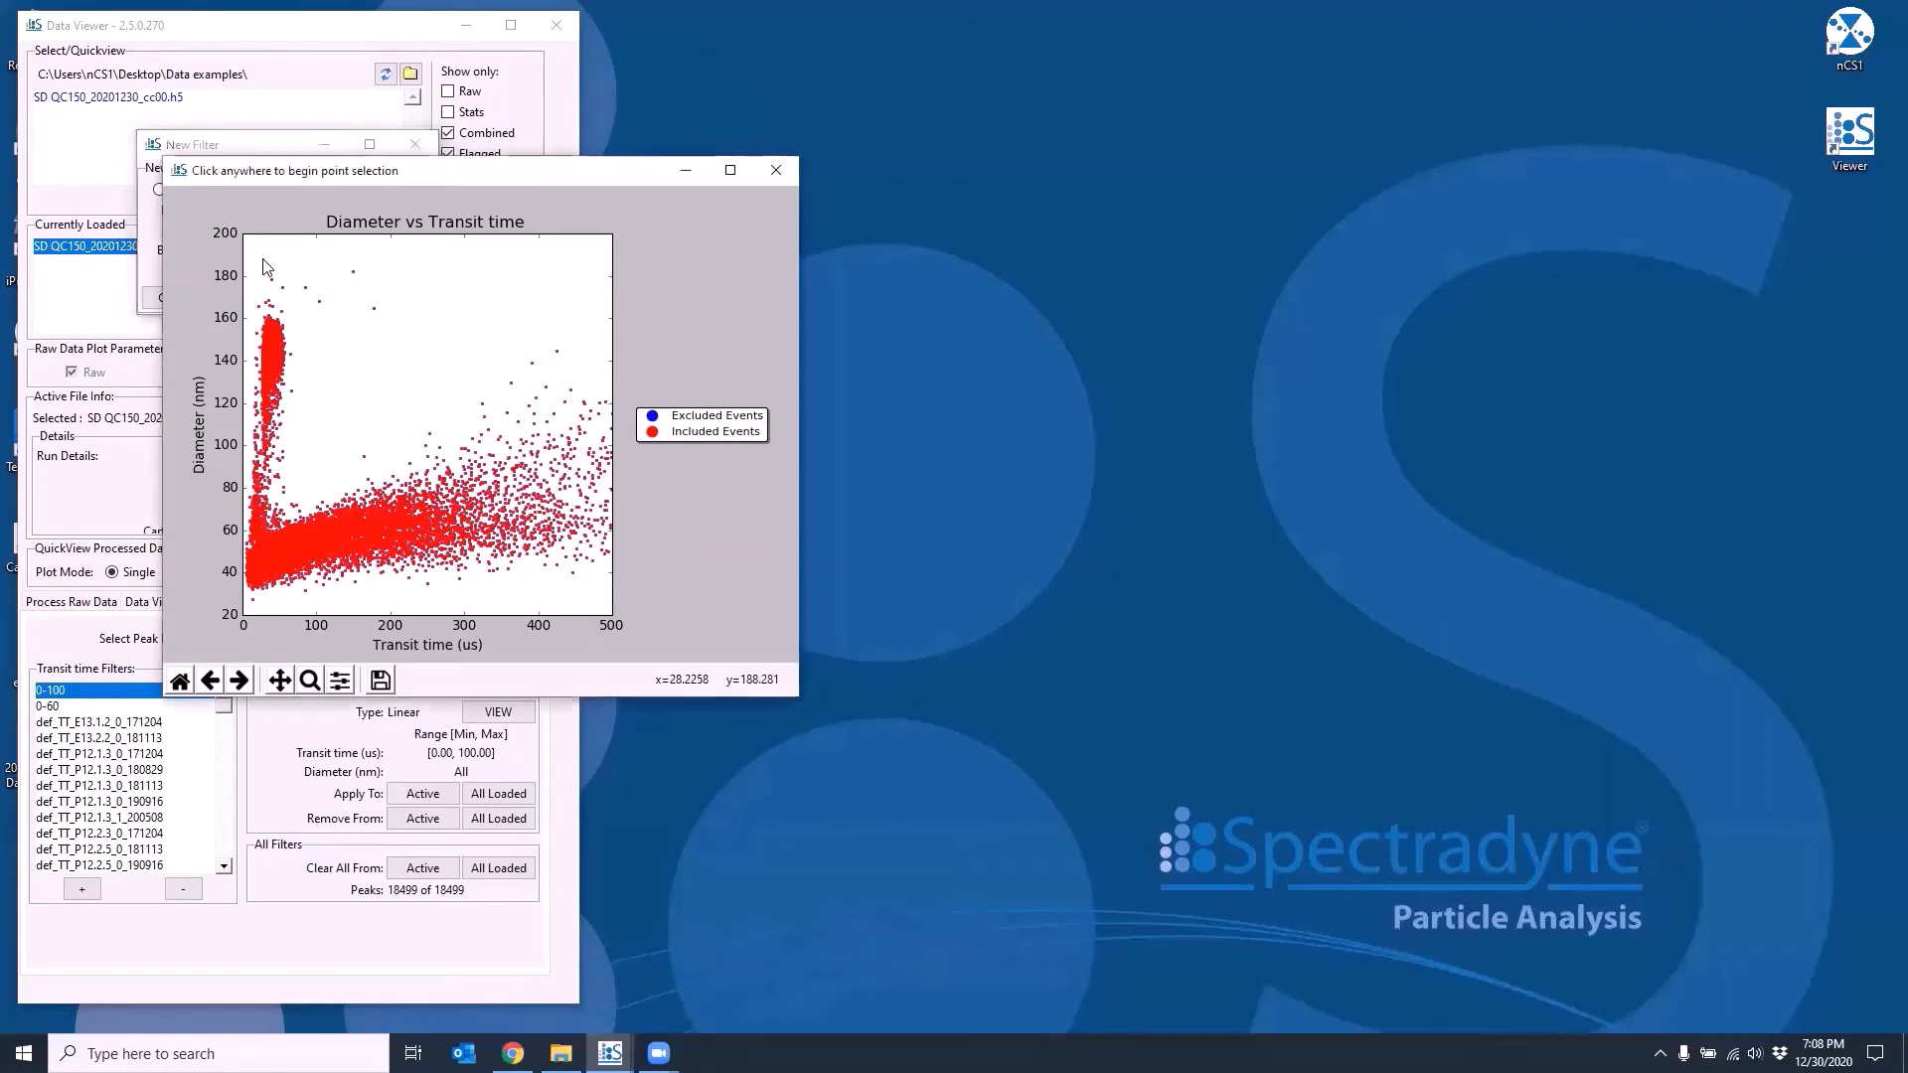
- Outline the narrow vertical particle population above the noise band with a polygon spanning about 57 to 190 nm in diameter
click(267, 266)
click(308, 258)
click(358, 364)
click(323, 504)
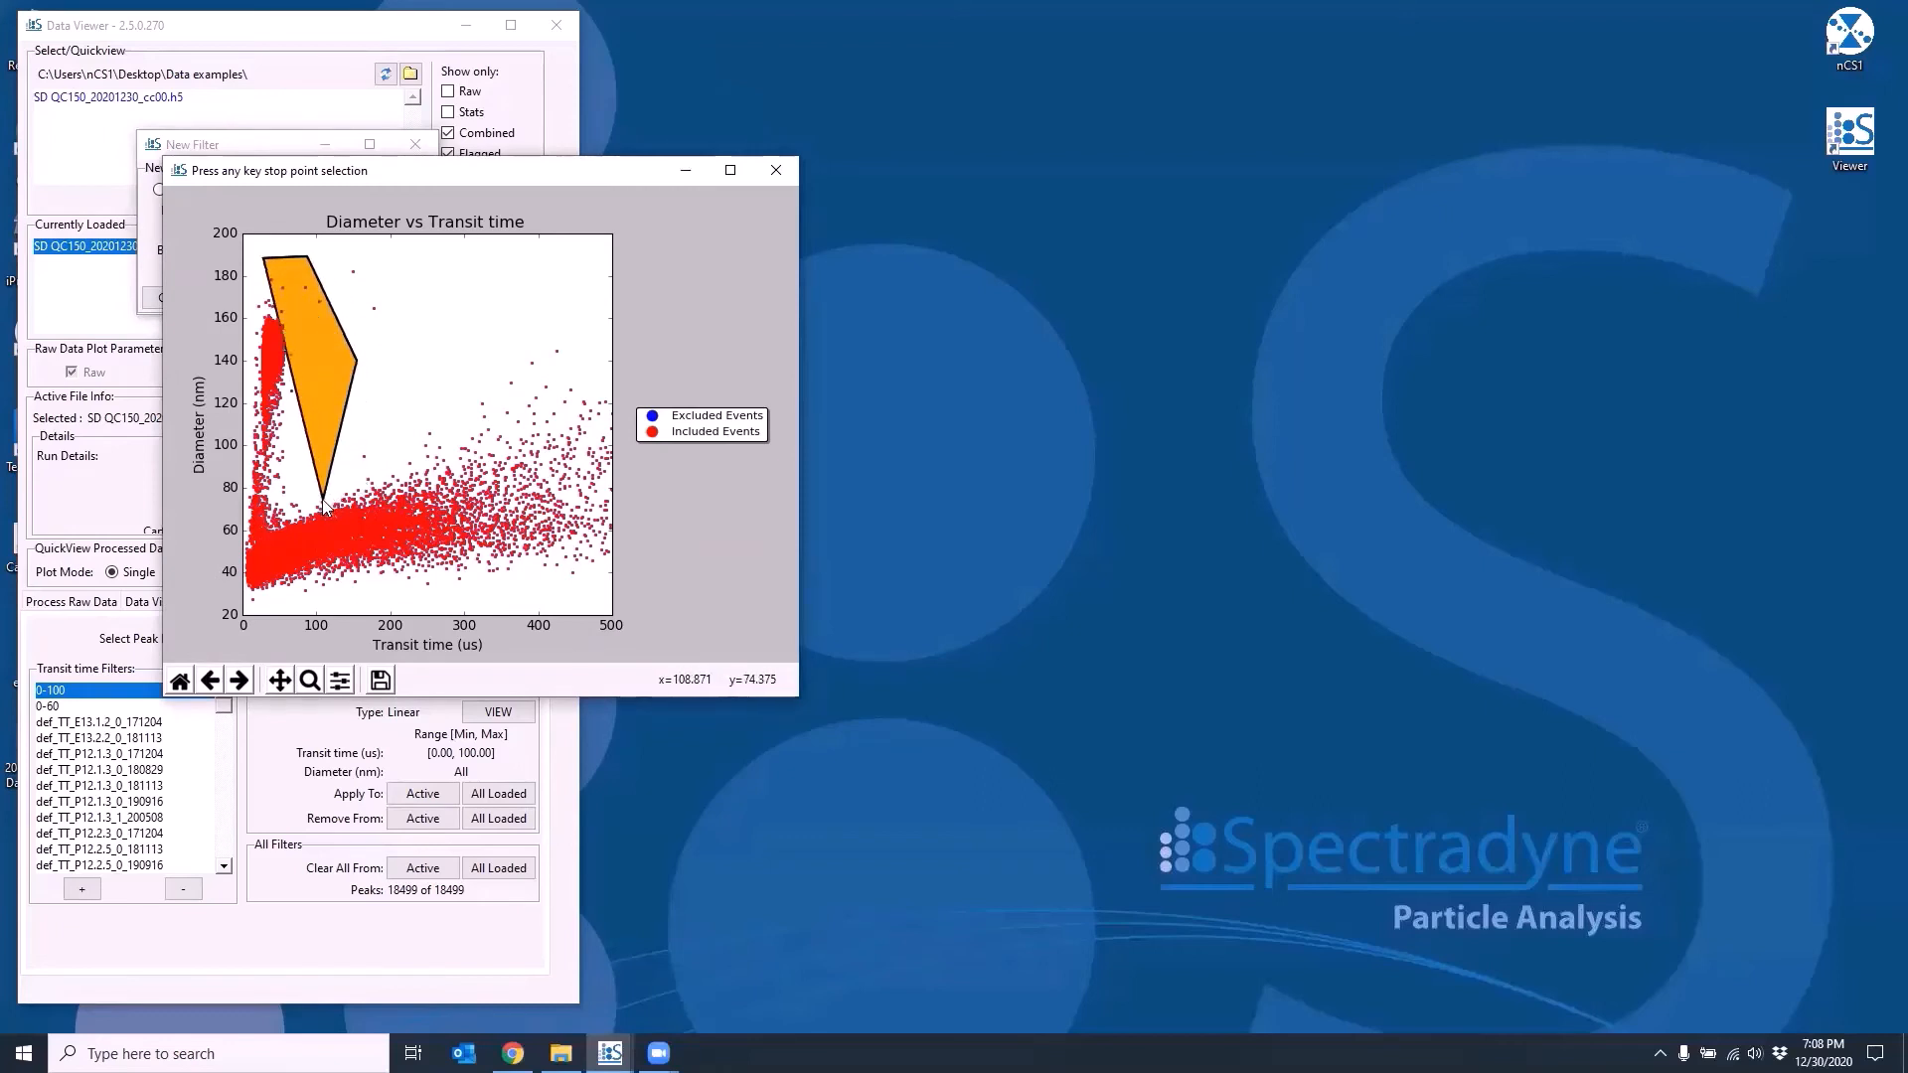
click(269, 523)
click(258, 533)
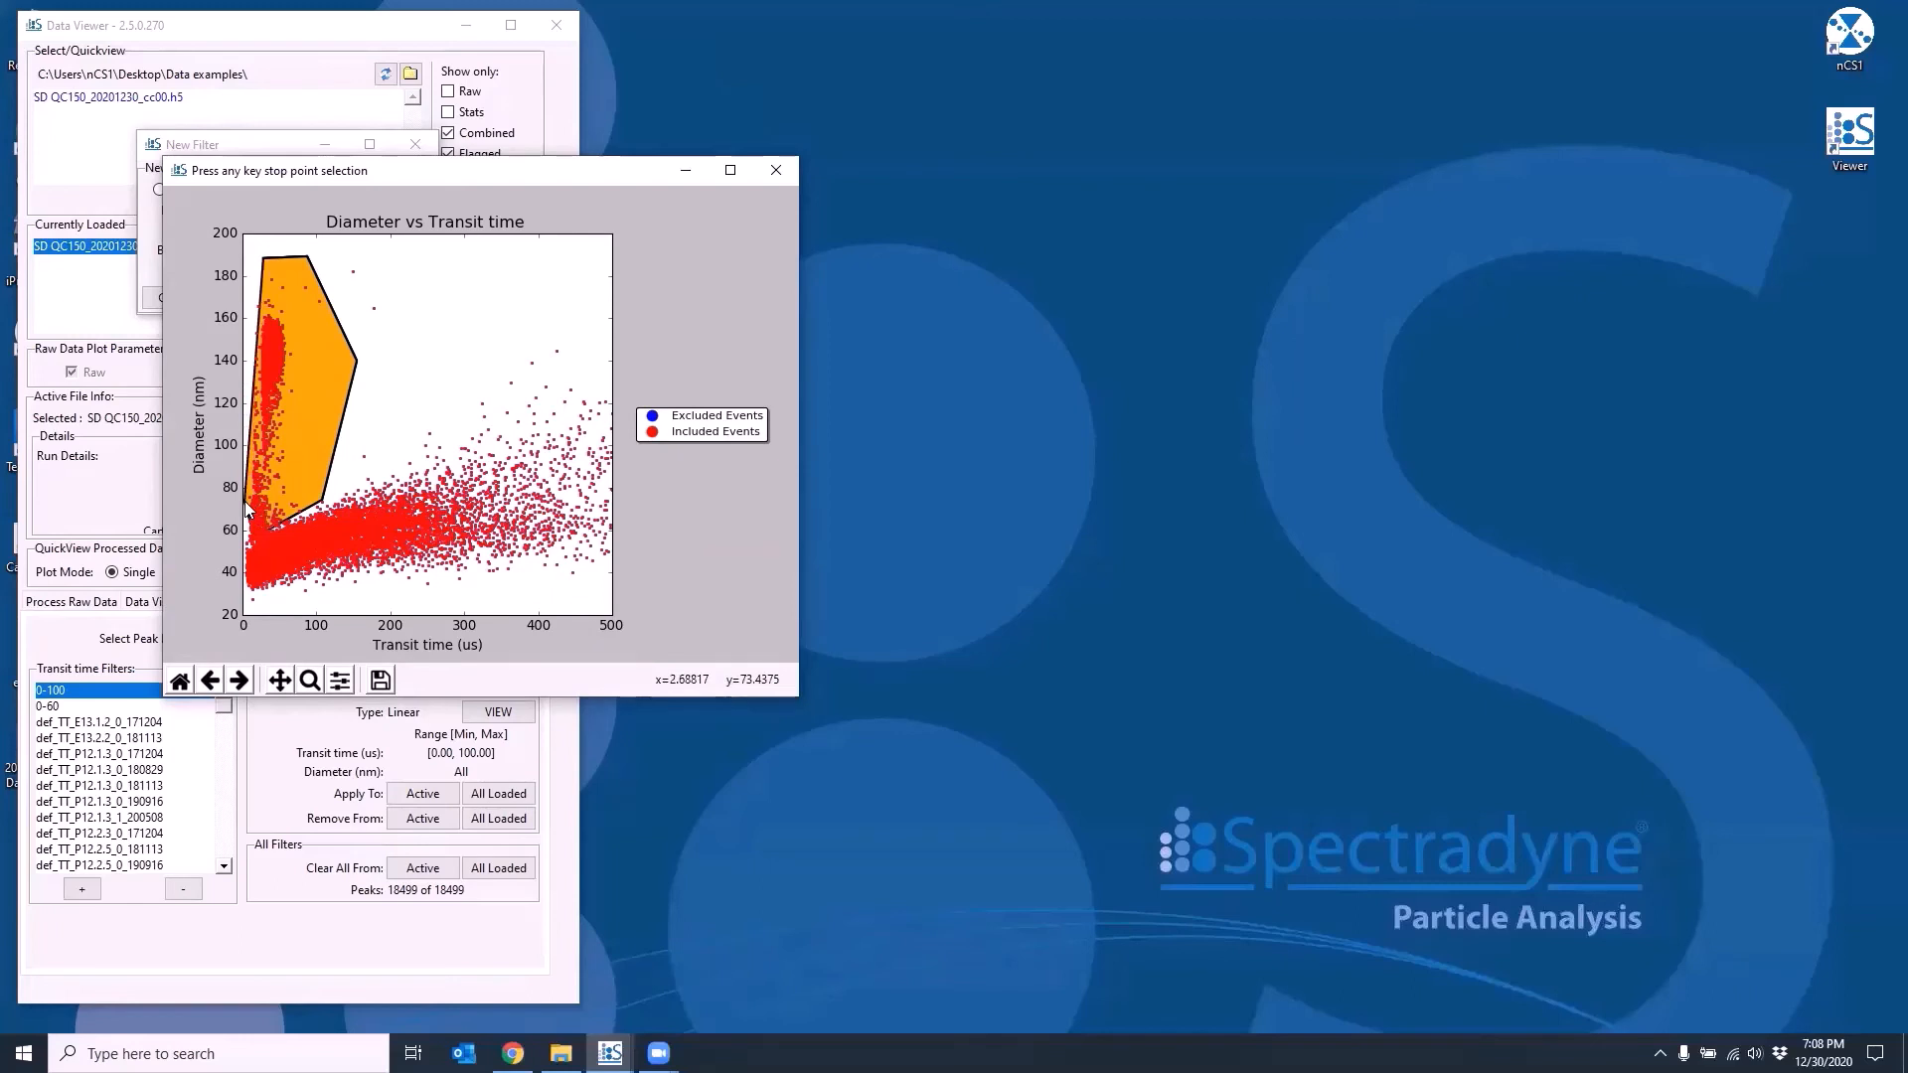
click(245, 504)
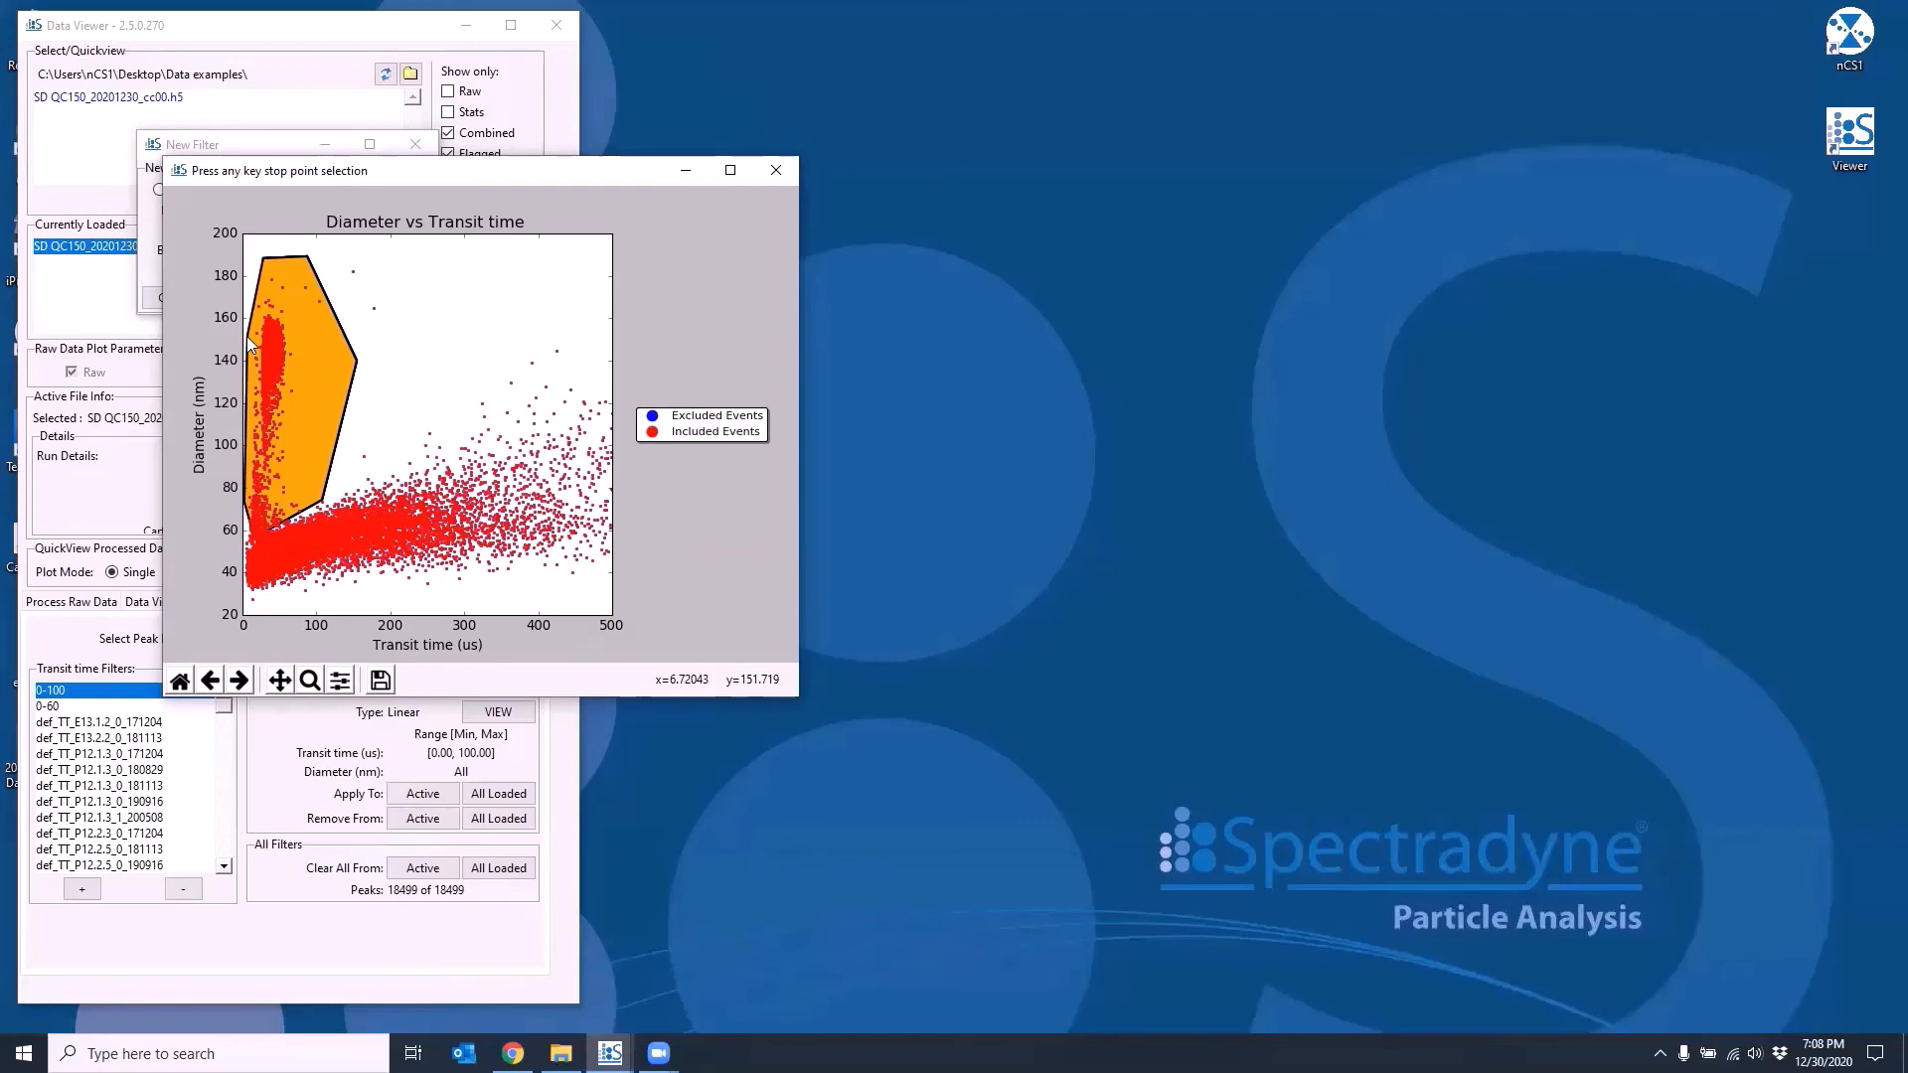
key(Return)
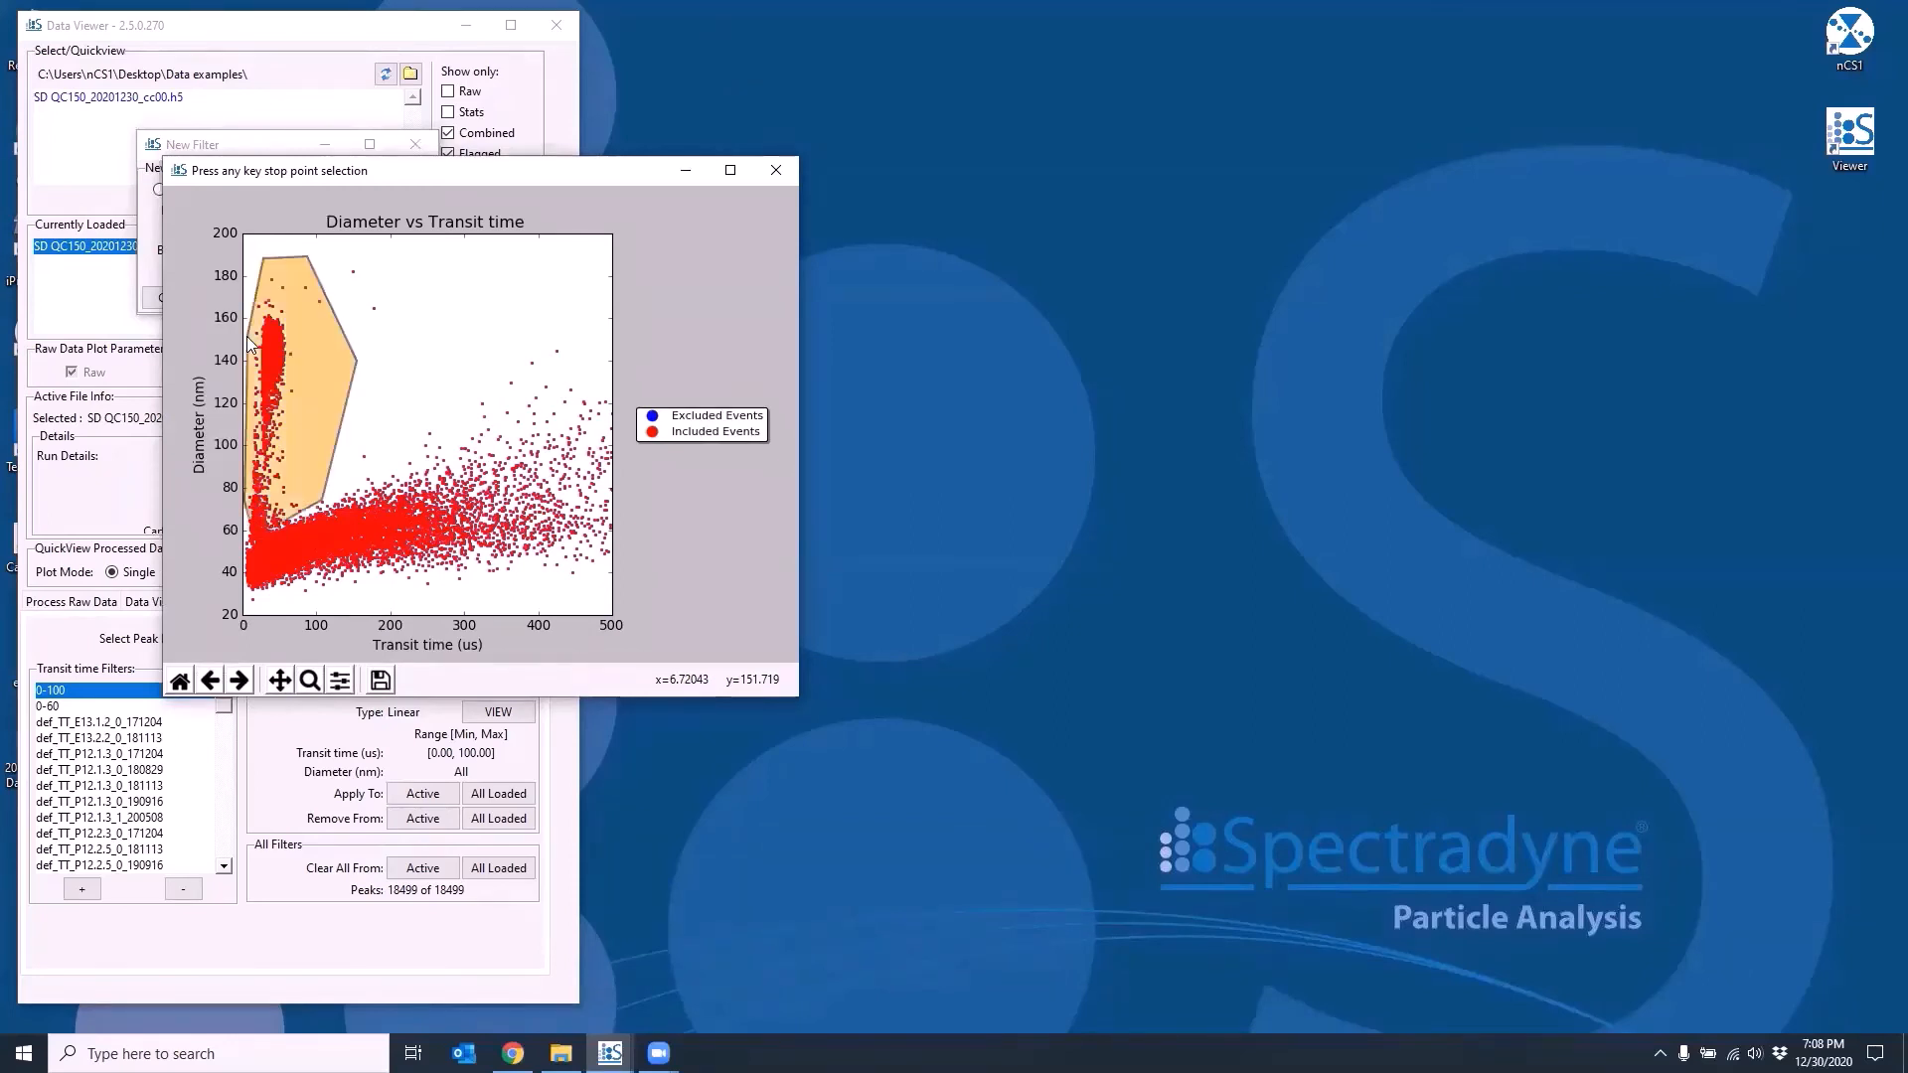
- Adjust the polygon's vertices, bringing the one at the longest transit time to about 138 µs and raising the upper one to about 192 nm
click(359, 360)
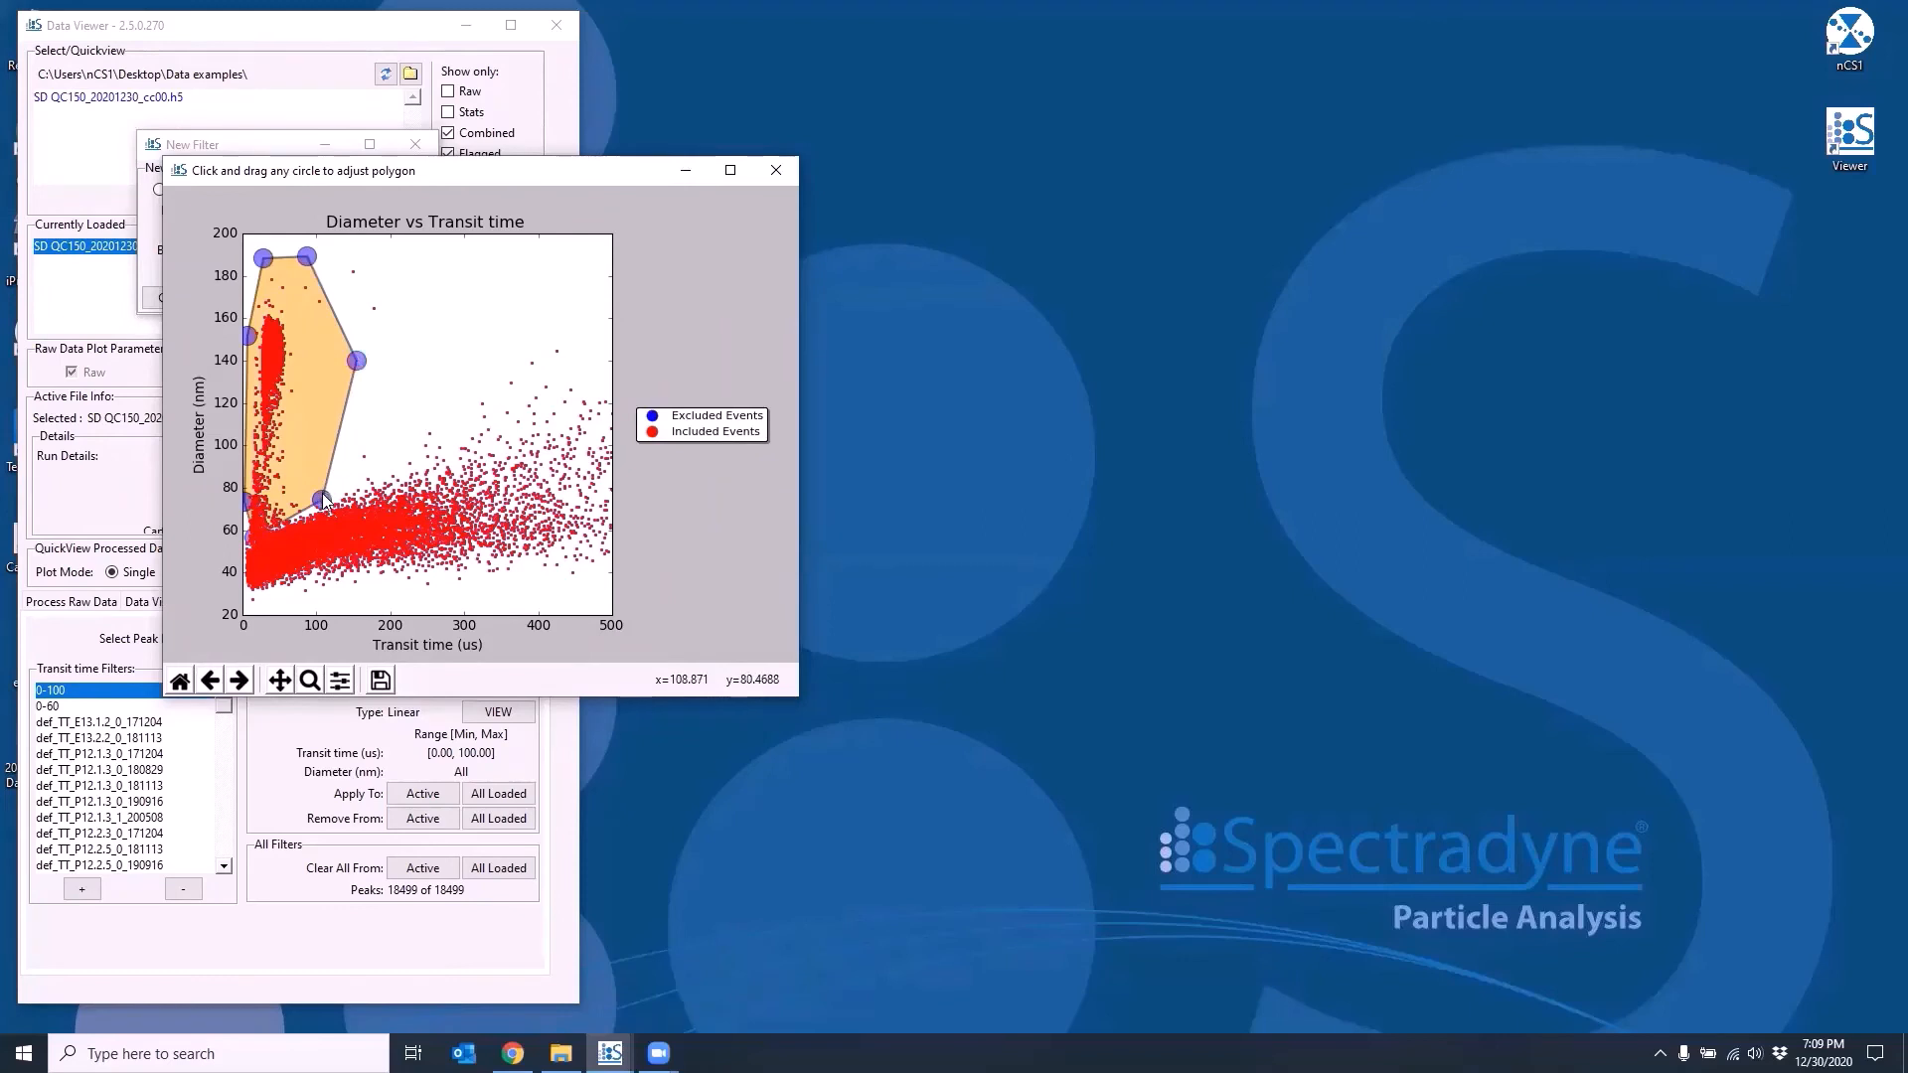
drag(324, 500, 248, 501)
drag(357, 361, 344, 364)
drag(309, 257, 319, 251)
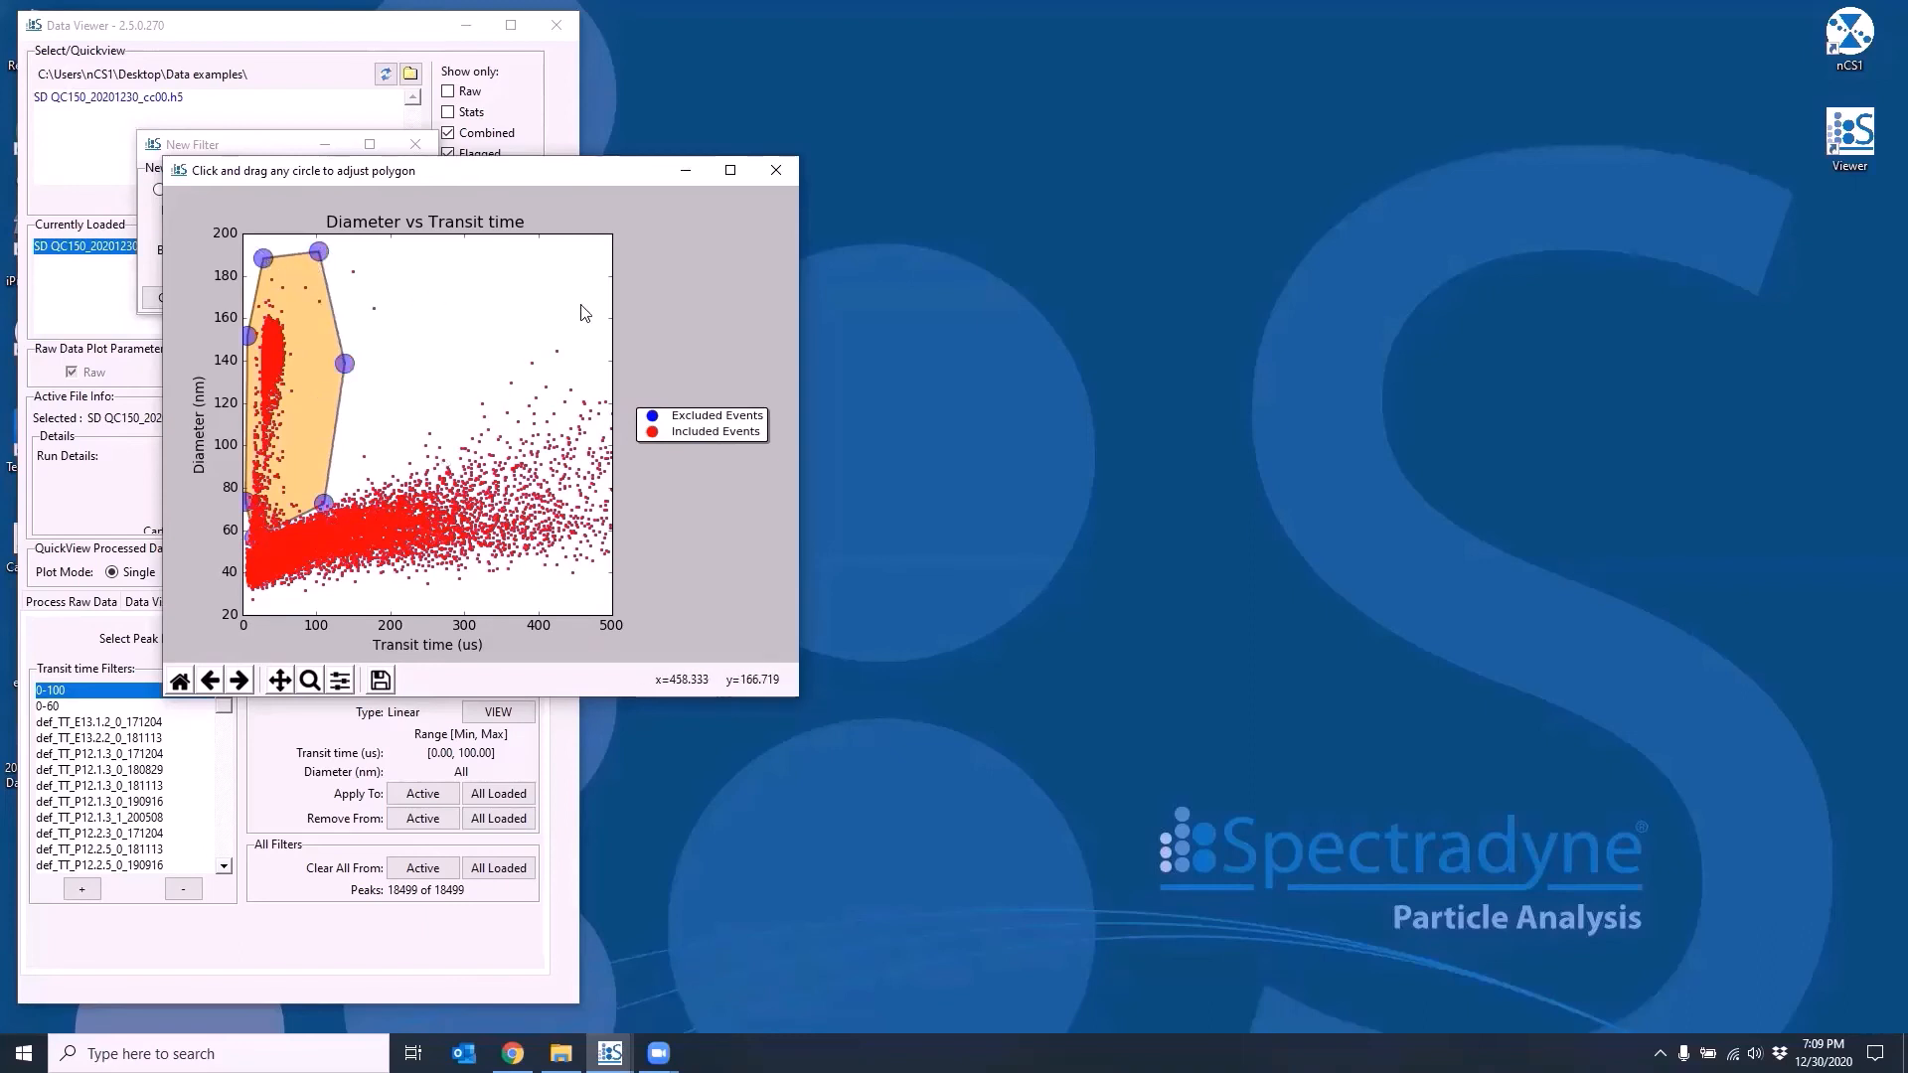
- Create the Polygon filter from the drawn outline and apply it to the active file
click(274, 151)
click(170, 298)
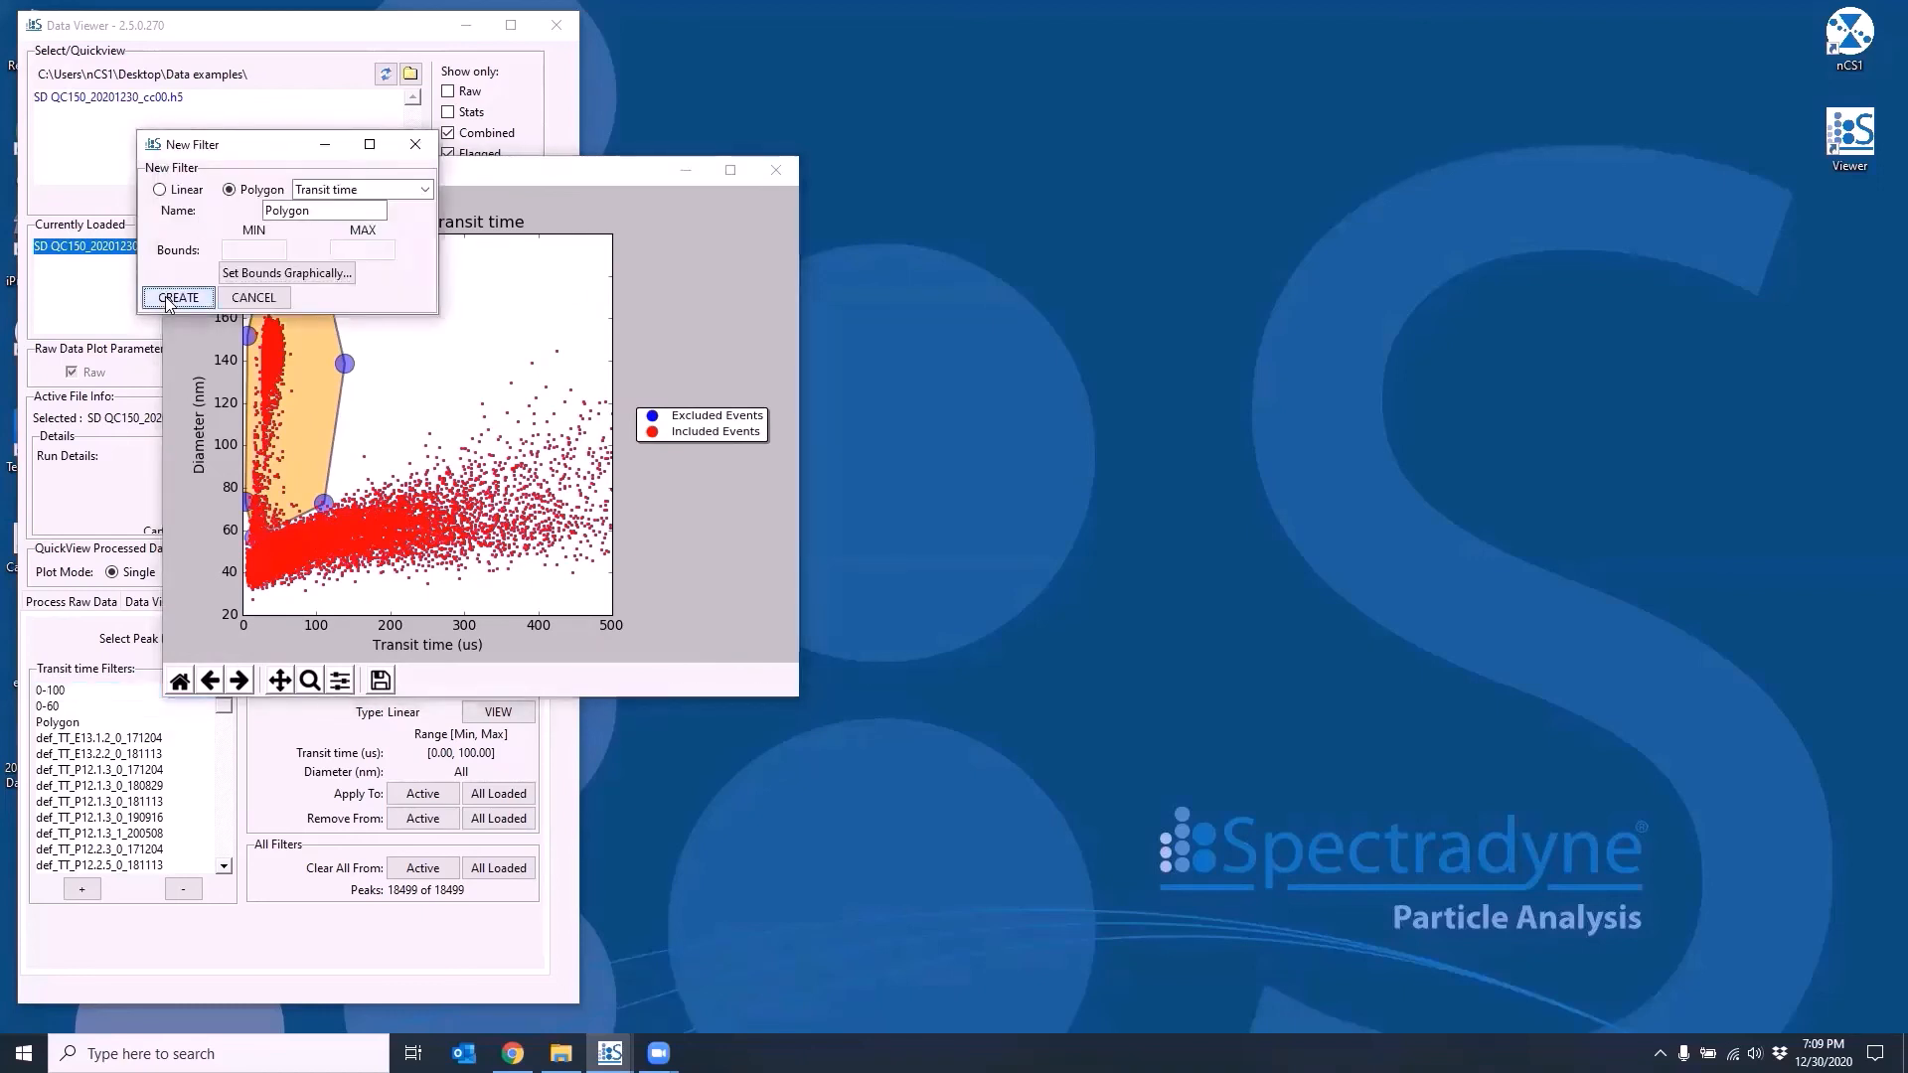
click(72, 723)
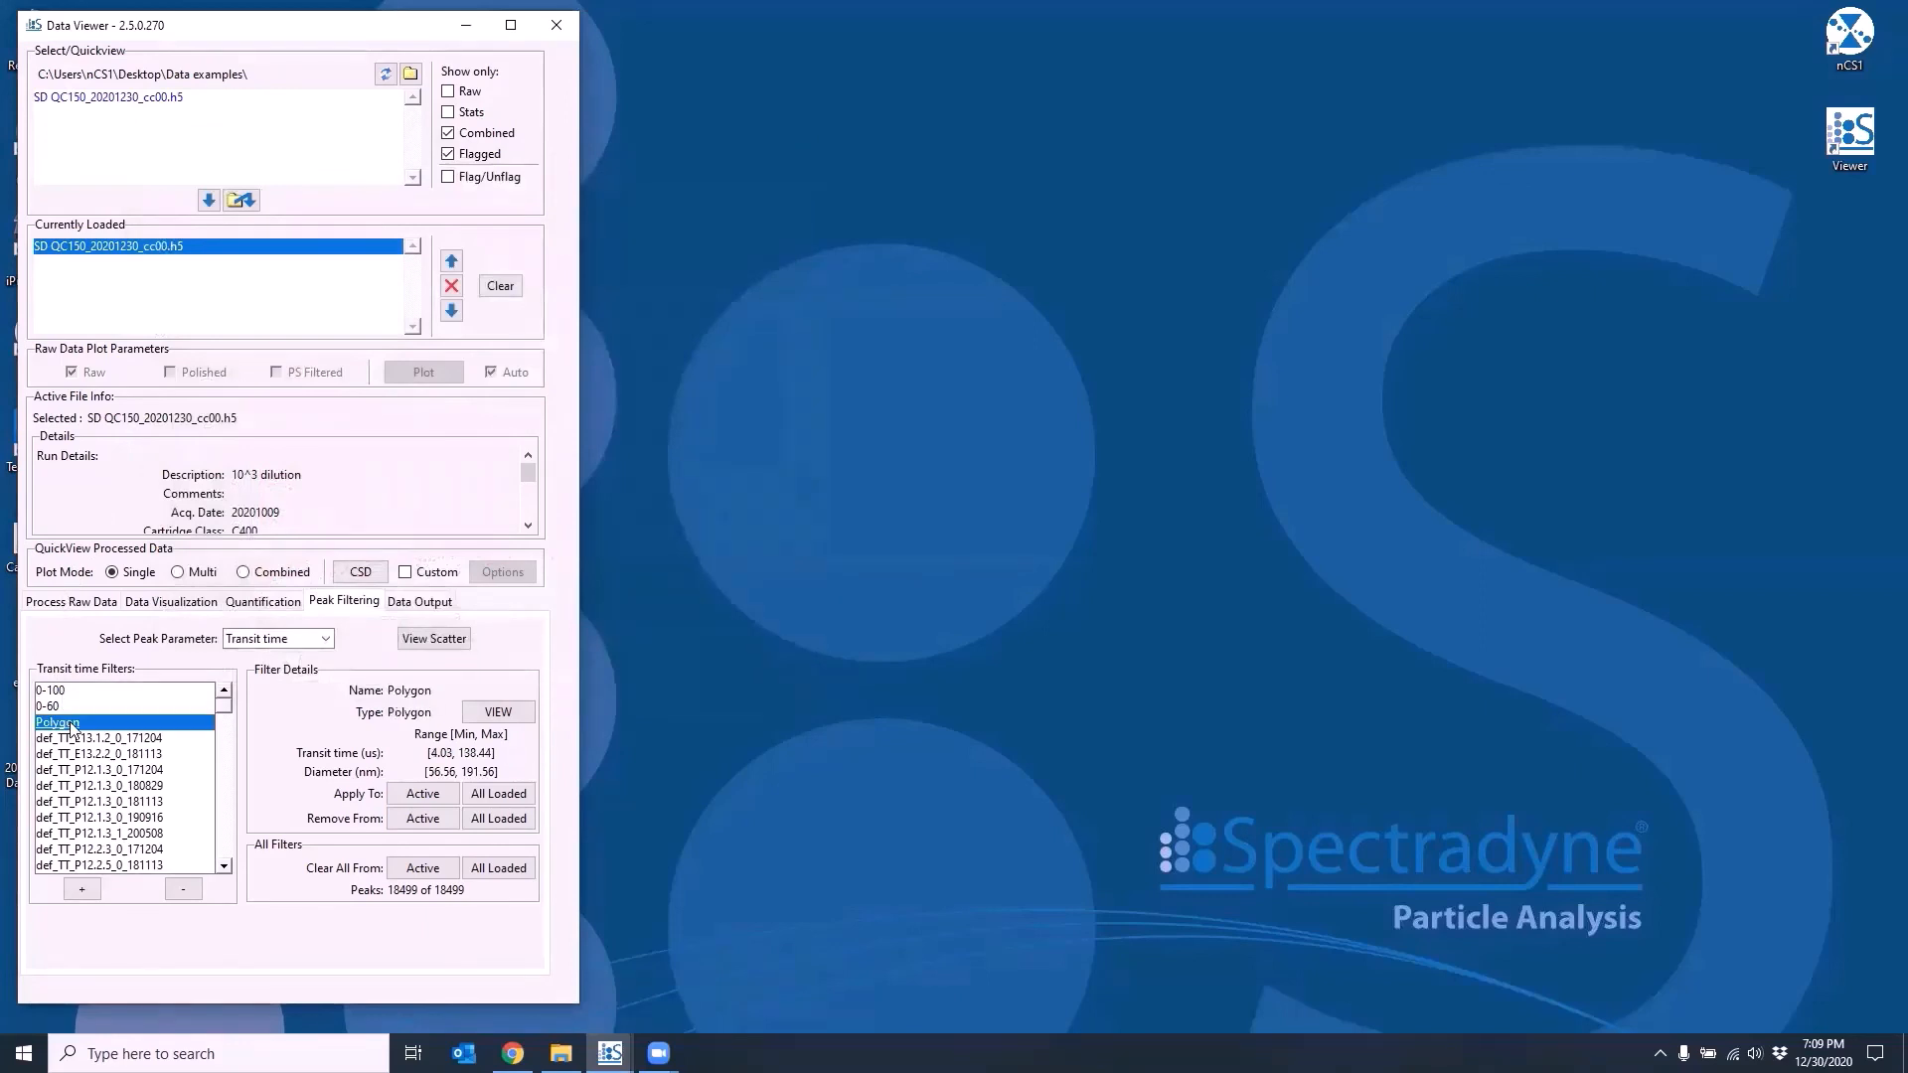
click(422, 794)
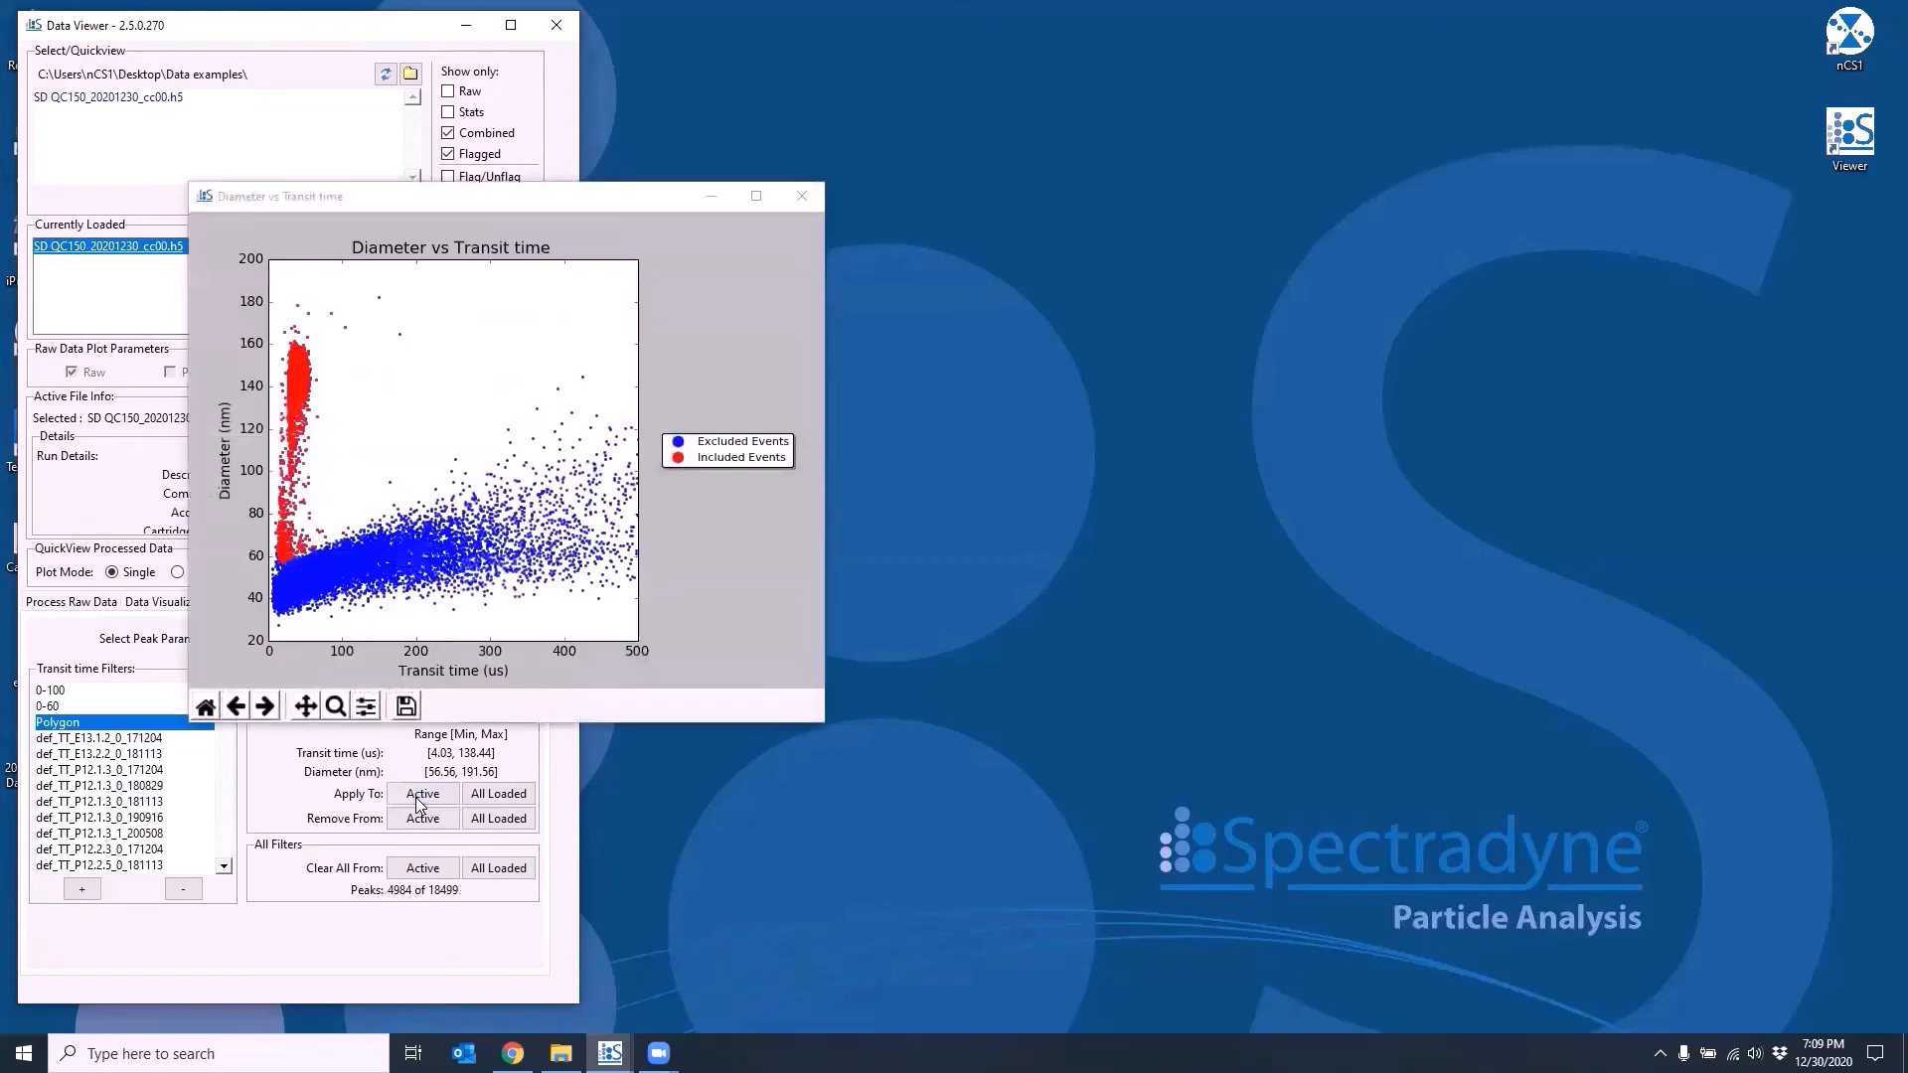